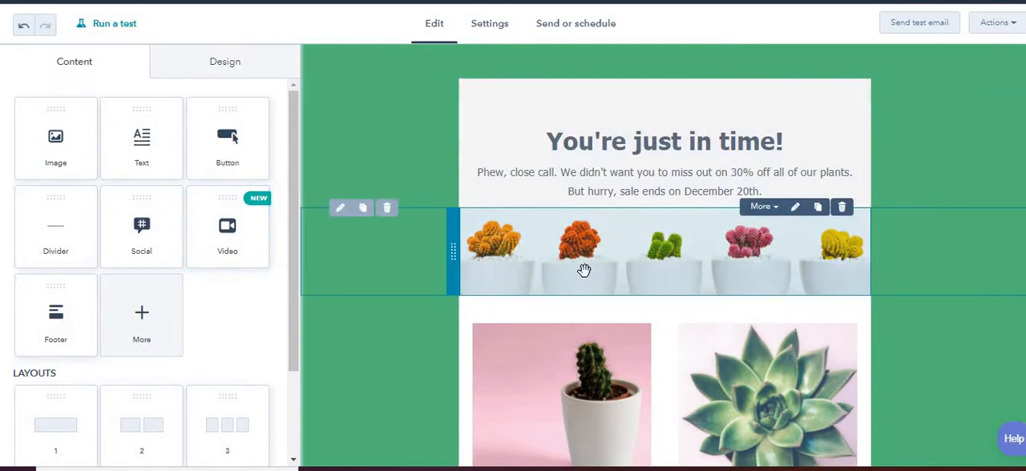
Add a video module below the product columns, check the HubSpot video option, and keep the video type as Embed.
{"action": "scroll", "coordinate": [583, 271], "scroll_direction": "down", "scroll_amount": 8}
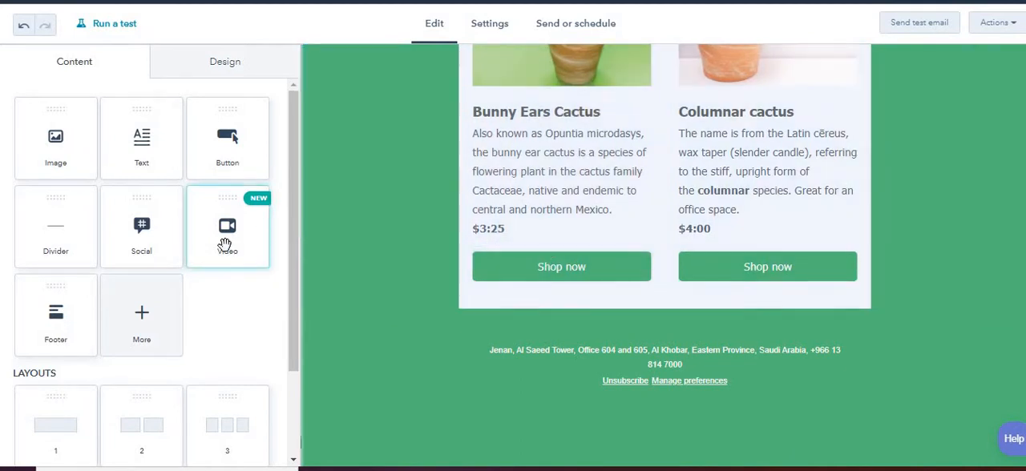
{"action": "left_click_drag", "start_coordinate": [225, 245], "coordinate": [518, 300]}
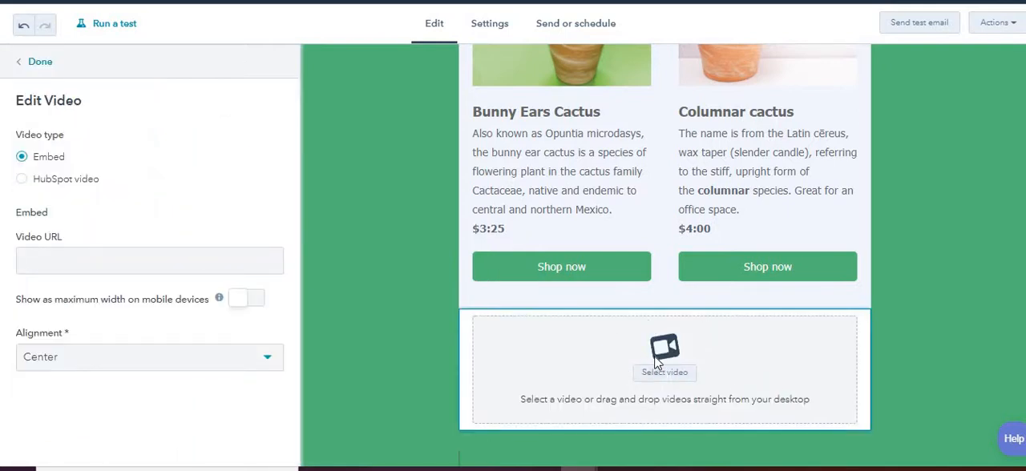
{"action": "scroll", "coordinate": [655, 362], "scroll_direction": "down", "scroll_amount": 1}
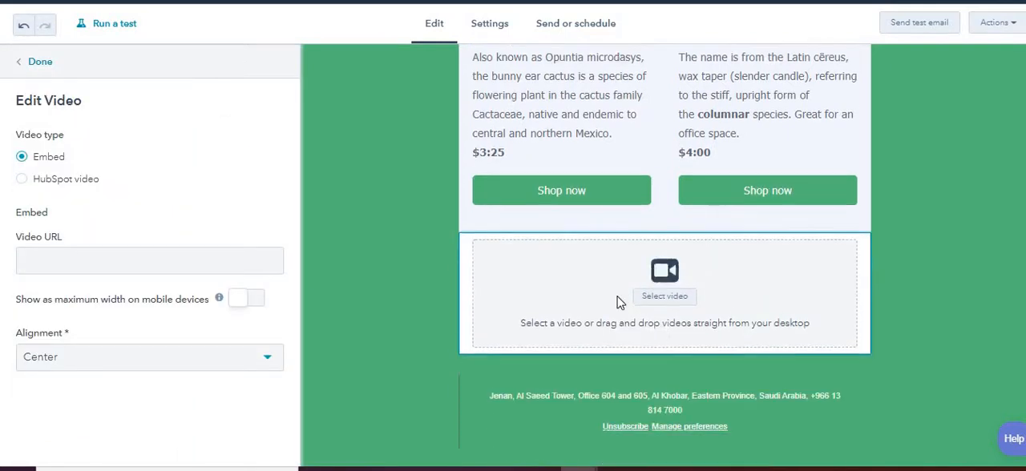
{"action": "left_click", "coordinate": [50, 179]}
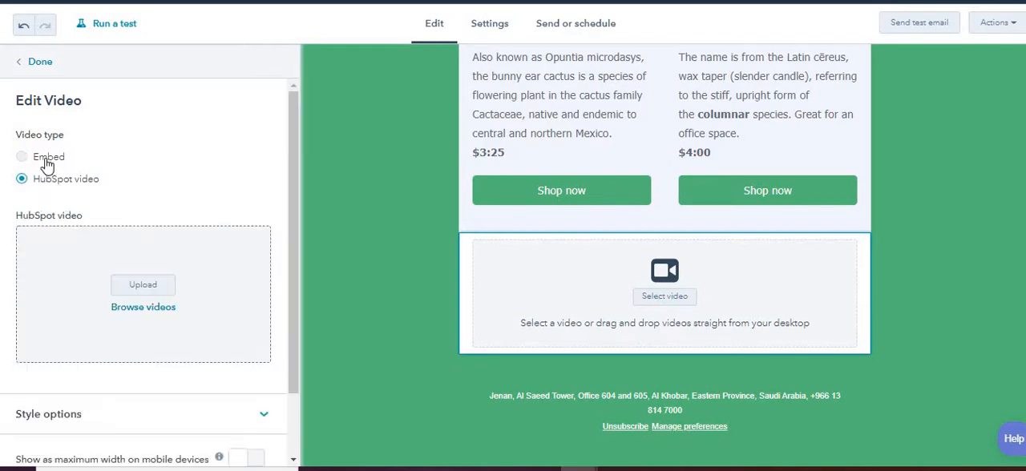
{"action": "left_click", "coordinate": [48, 164]}
Switch to YouTube and copy the share link of the video "What If We Eat Bugs?" by Peekaboo Kidz.
{"action": "left_click", "coordinate": [664, 296]}
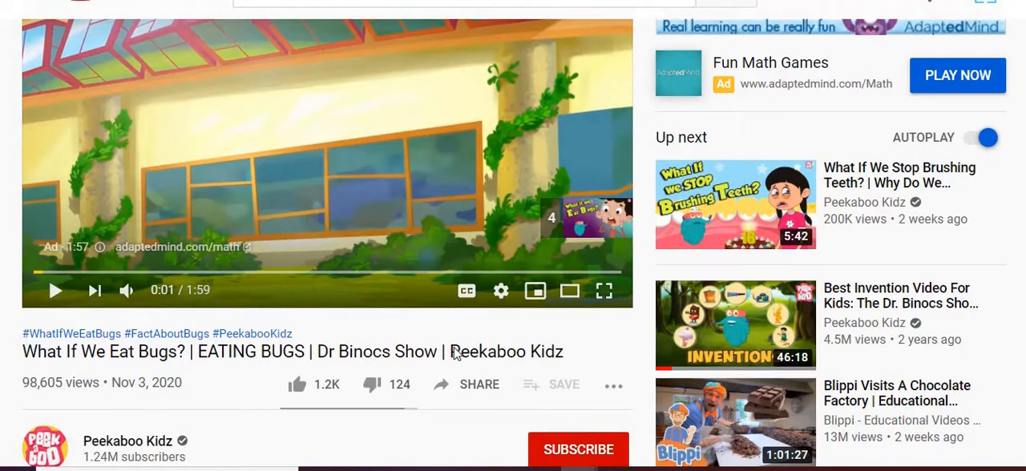
{"action": "scroll", "coordinate": [454, 354], "scroll_direction": "down", "scroll_amount": 1}
{"action": "left_click", "coordinate": [470, 309]}
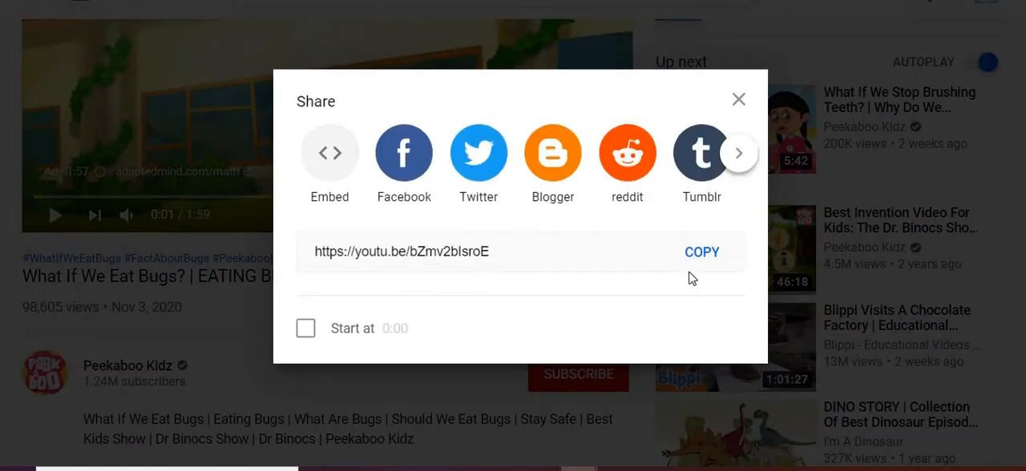
{"action": "left_click", "coordinate": [701, 252]}
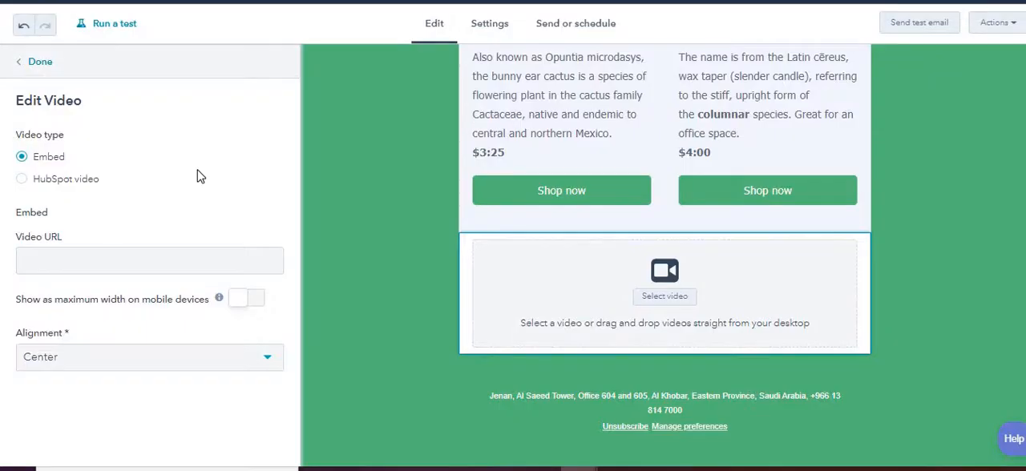
{"action": "left_click", "coordinate": [187, 256]}
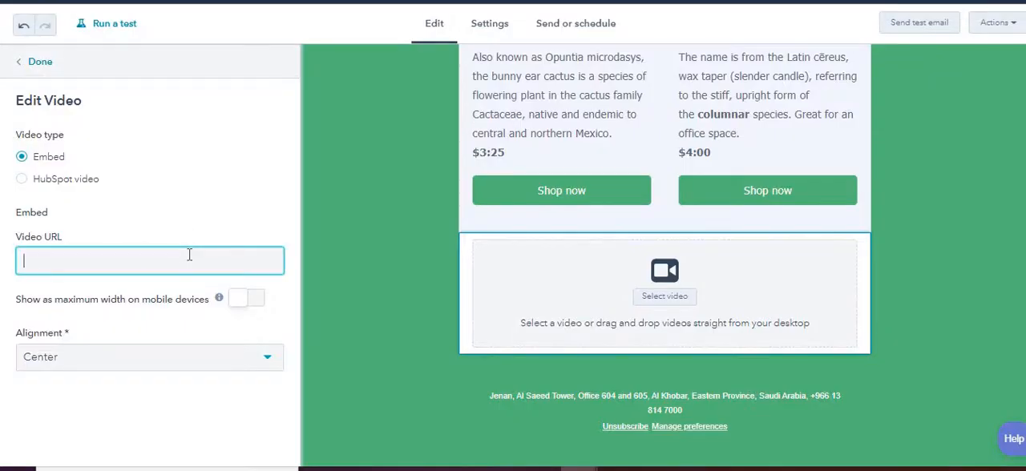
{"action": "key", "text": "ctrl+v"}
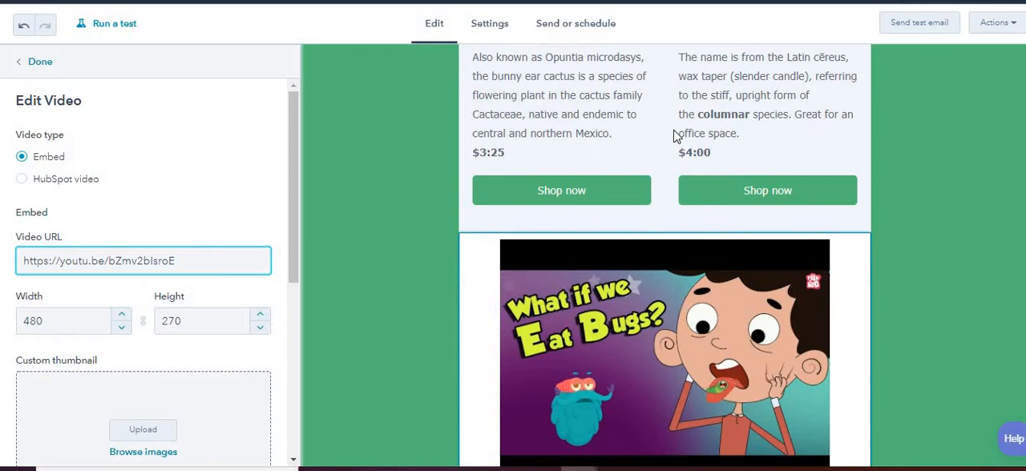
{"action": "scroll", "coordinate": [718, 367], "scroll_direction": "down", "scroll_amount": 3}
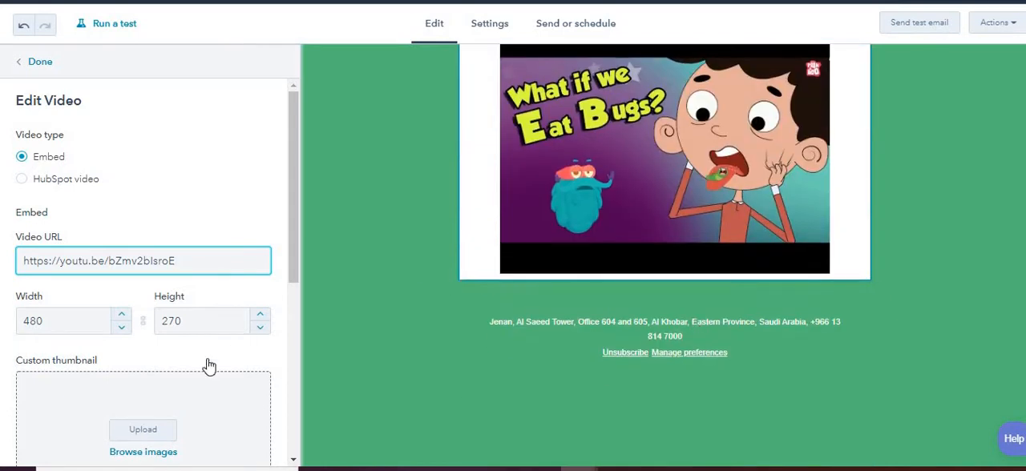
Look at the images available for the embedded video's custom thumbnail, then close the image library without choosing one.
{"action": "scroll", "coordinate": [224, 373], "scroll_direction": "down", "scroll_amount": 2}
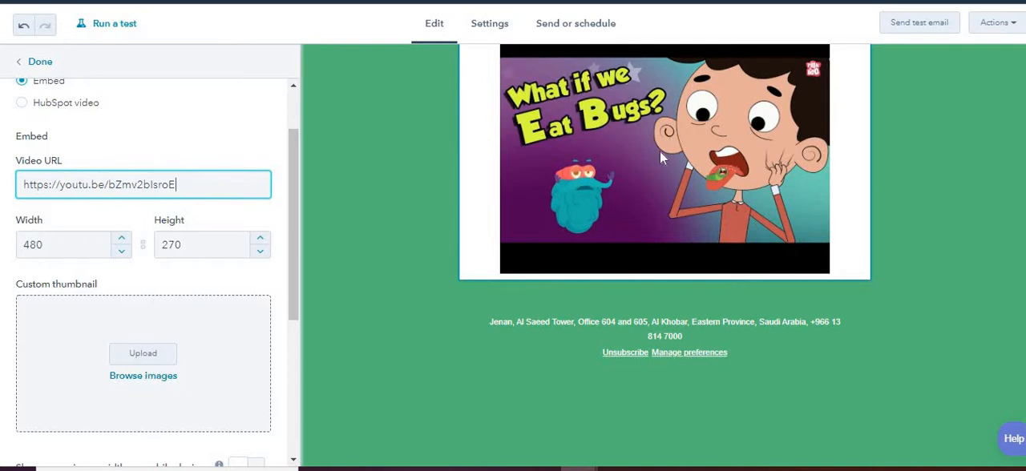
{"action": "left_click", "coordinate": [147, 357]}
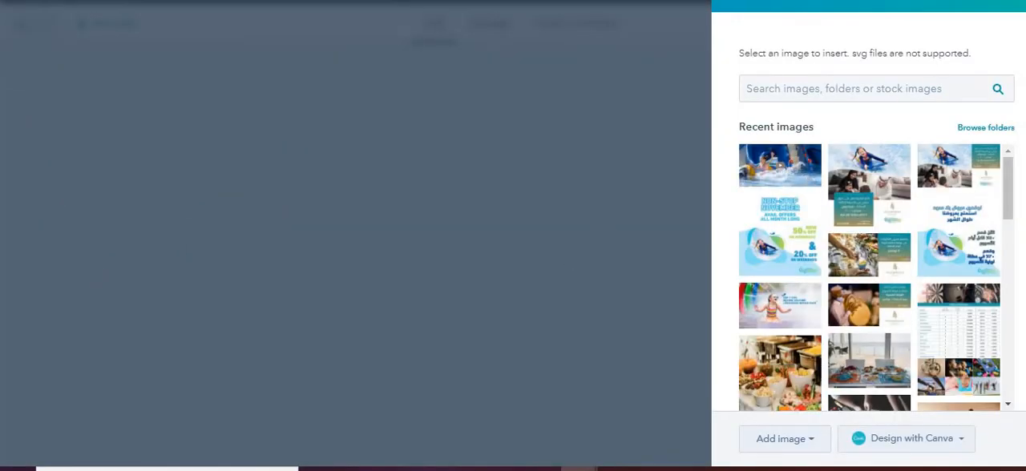
{"action": "left_click", "coordinate": [1009, 4]}
Try showing the video at maximum width on mobile devices, turn that off again, and check the alignment choices.
{"action": "scroll", "coordinate": [104, 354], "scroll_direction": "down", "scroll_amount": 4}
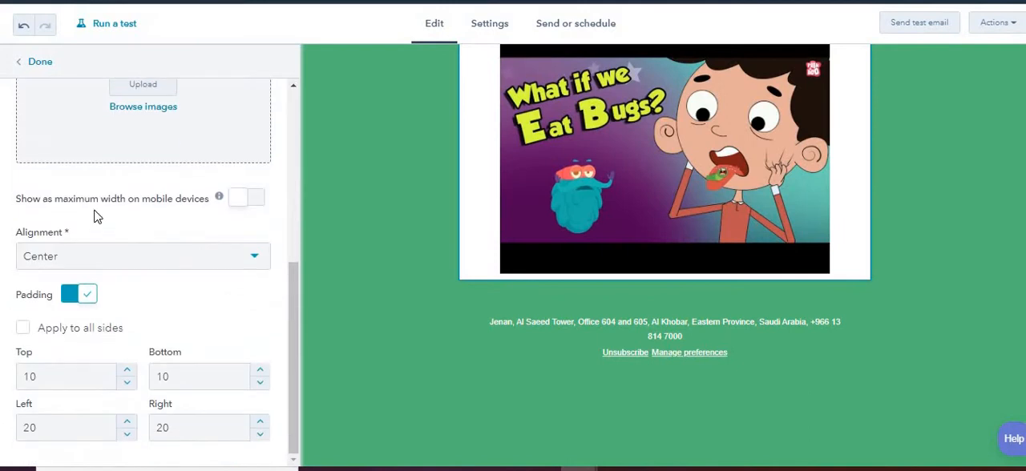
{"action": "left_click", "coordinate": [257, 202]}
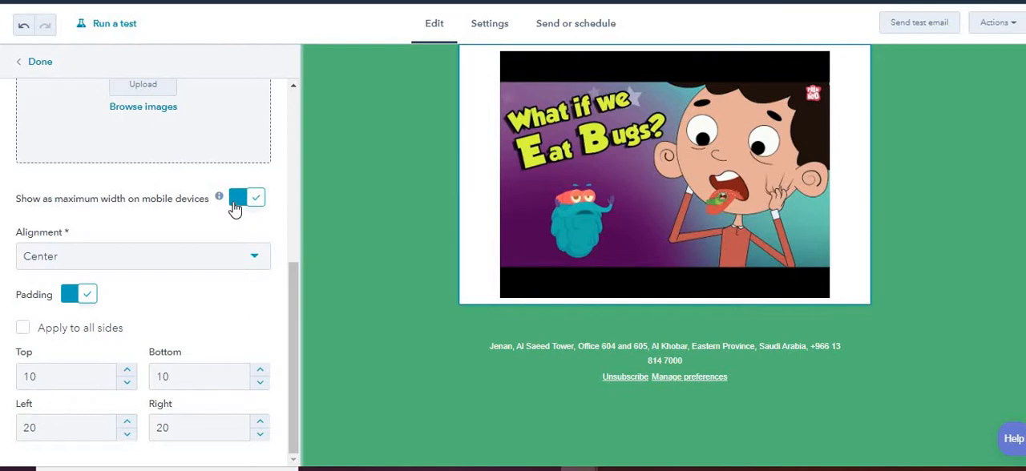
{"action": "left_click", "coordinate": [236, 202]}
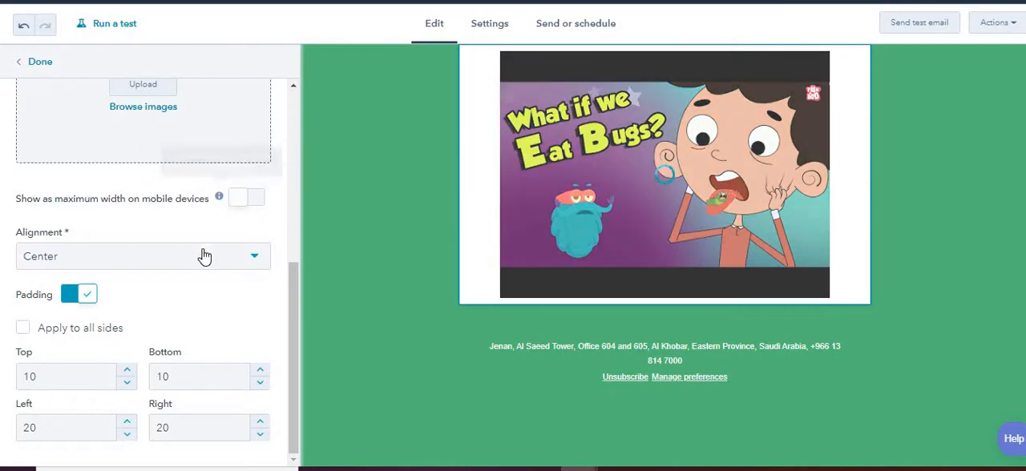
{"action": "left_click", "coordinate": [205, 256]}
{"action": "left_click", "coordinate": [203, 255]}
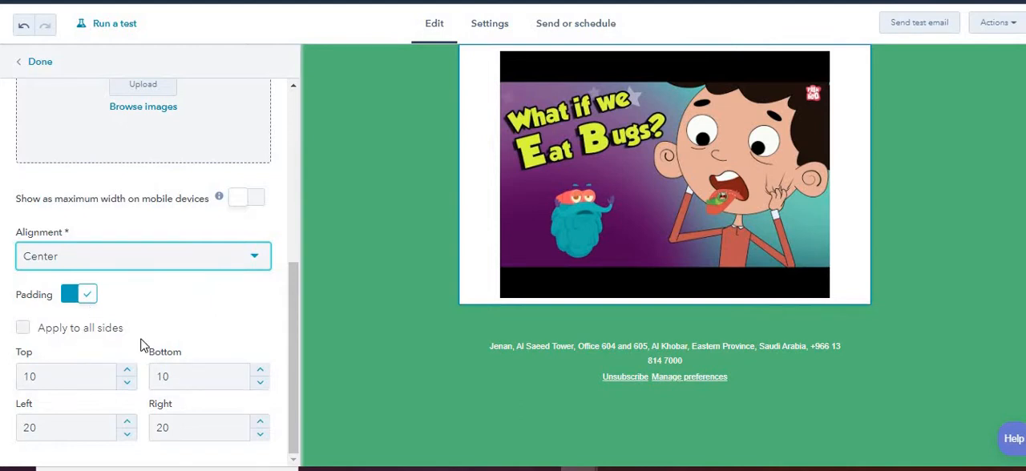
{"action": "scroll", "coordinate": [377, 257], "scroll_direction": "up", "scroll_amount": 2}
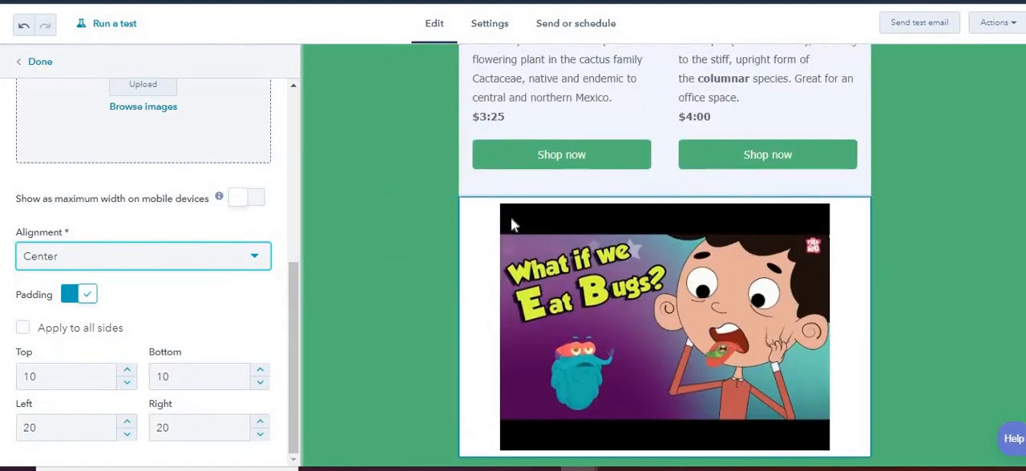
Increase the video module's top padding to 26.
{"action": "left_click", "coordinate": [126, 371]}
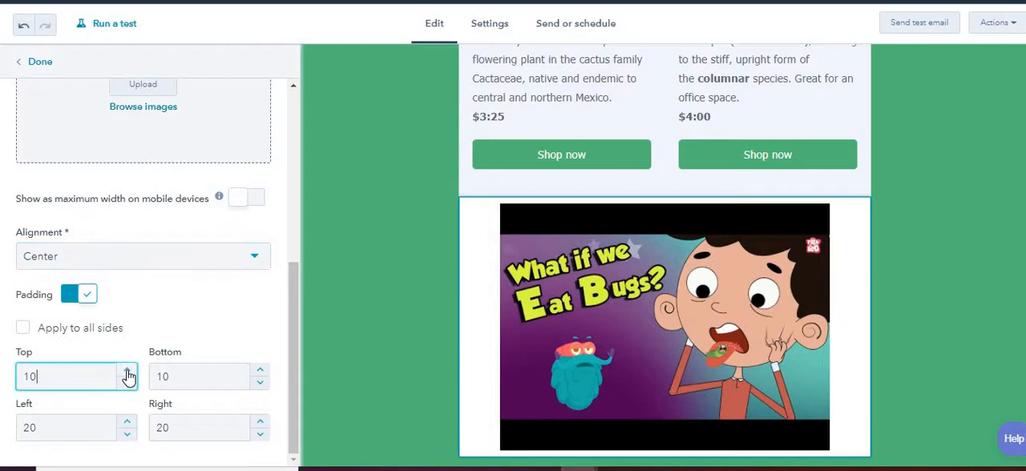
{"action": "left_click", "coordinate": [127, 372]}
{"action": "double_click", "coordinate": [127, 371]}
{"action": "double_click", "coordinate": [127, 371]}
{"action": "double_click", "coordinate": [126, 371]}
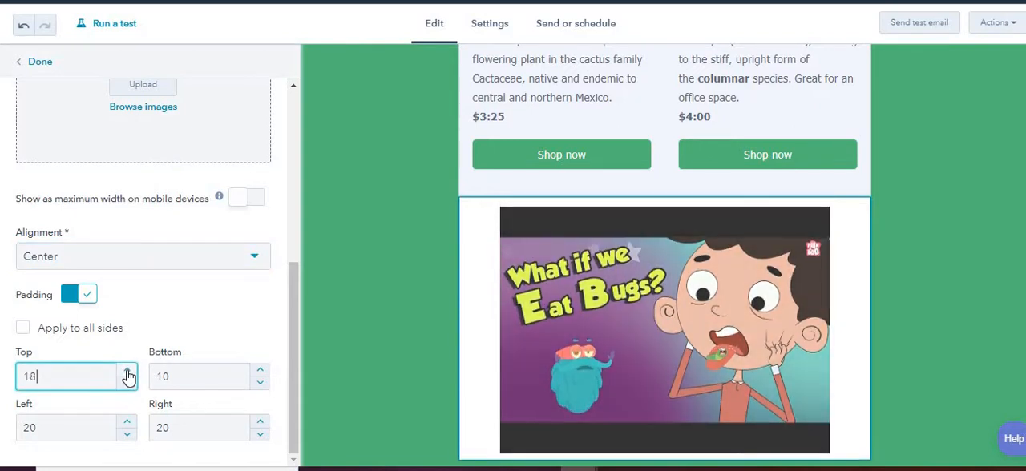
{"action": "triple_click", "coordinate": [127, 371]}
{"action": "double_click", "coordinate": [127, 371]}
{"action": "left_click", "coordinate": [126, 371]}
{"action": "double_click", "coordinate": [127, 371]}
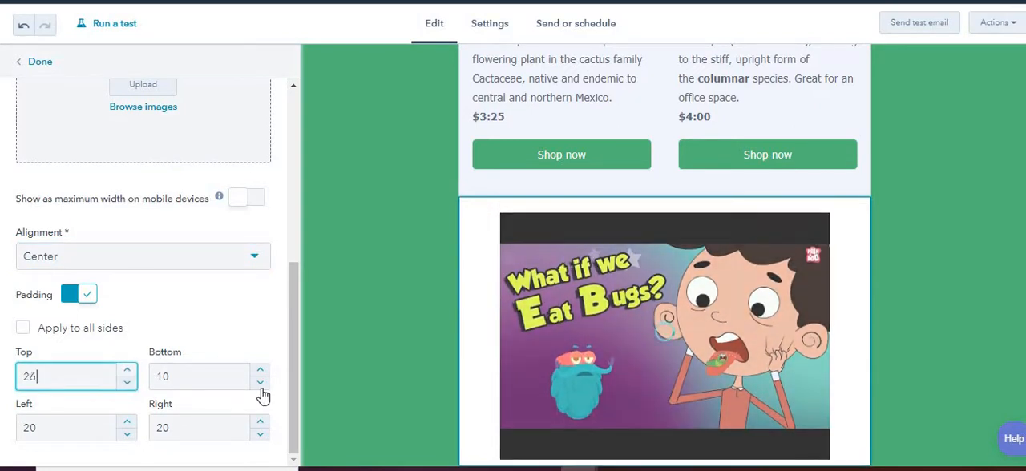
Set the video module's top padding back to 10.
{"action": "double_click", "coordinate": [112, 377]}
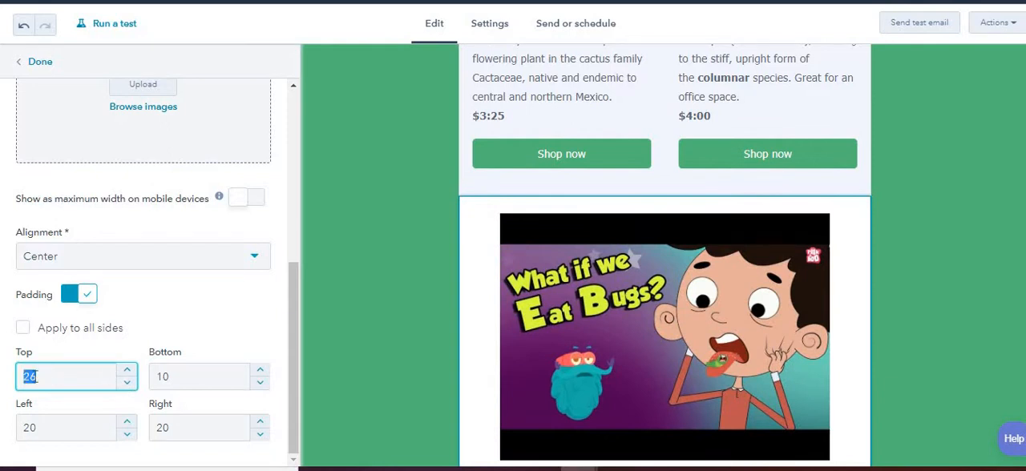
{"action": "type", "text": "10"}
{"action": "key", "text": "Tab"}
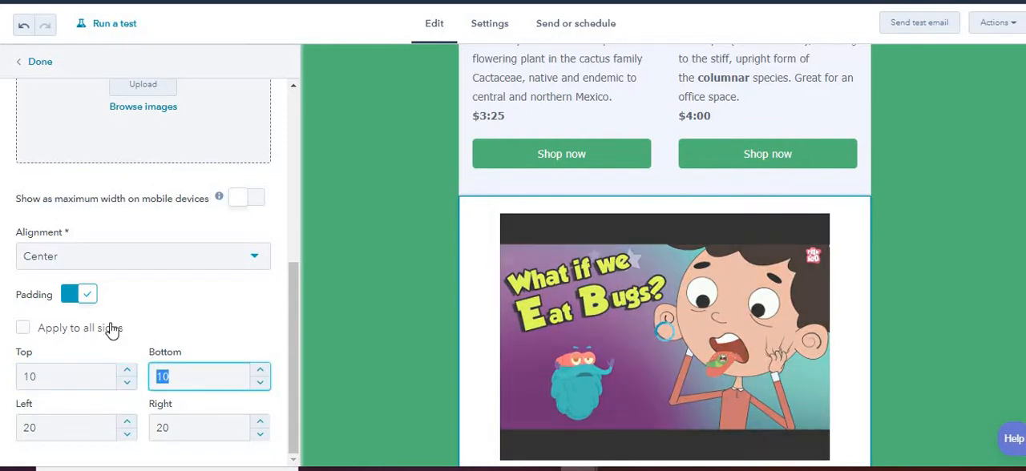
Change the video type to HubSpot video and insert the 59-second video of the lit building entrance from the recent videos.
{"action": "scroll", "coordinate": [110, 325], "scroll_direction": "up", "scroll_amount": 5}
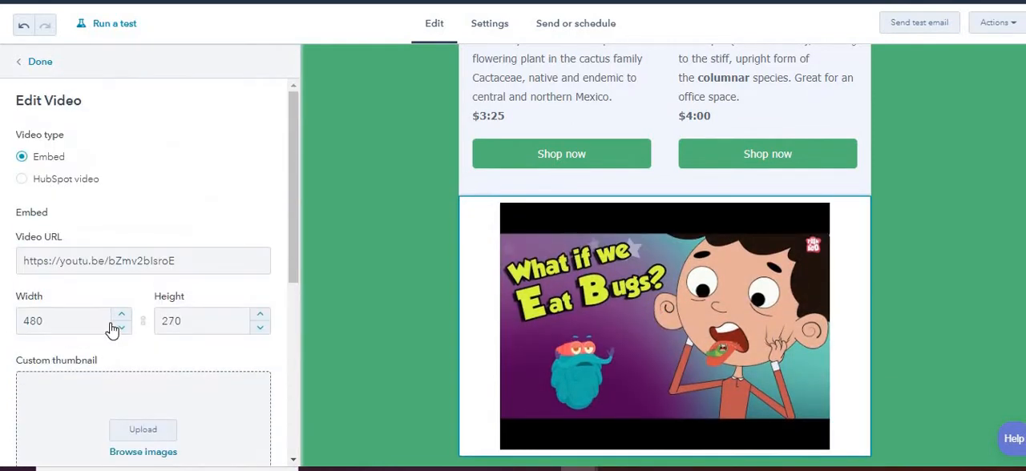
{"action": "left_click", "coordinate": [69, 185]}
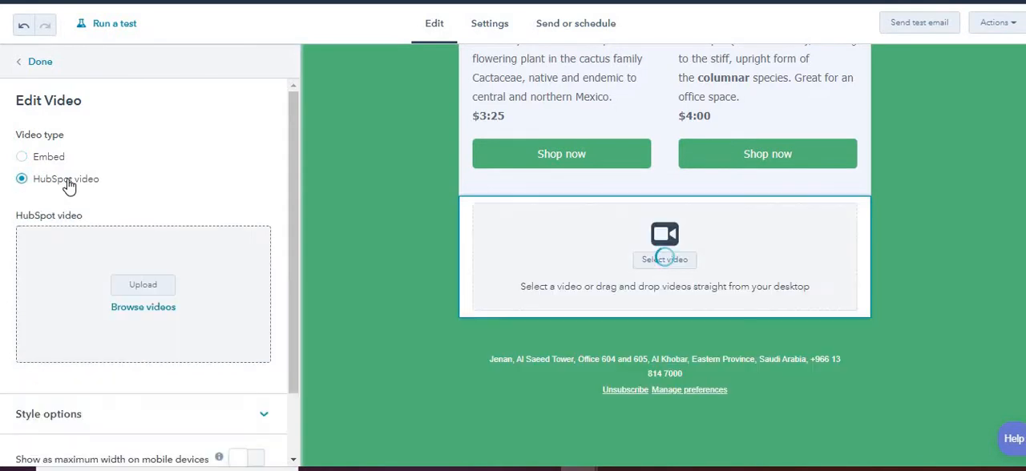
{"action": "left_click", "coordinate": [153, 288]}
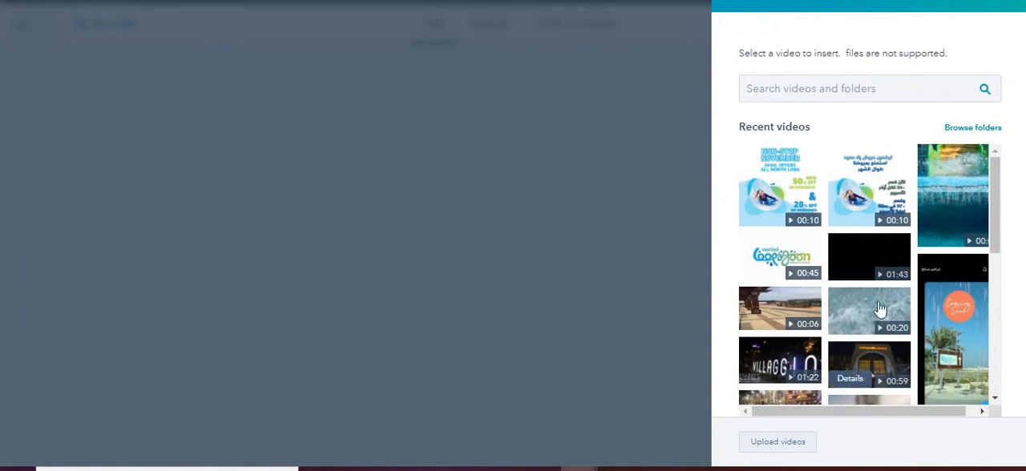
{"action": "left_click", "coordinate": [871, 363]}
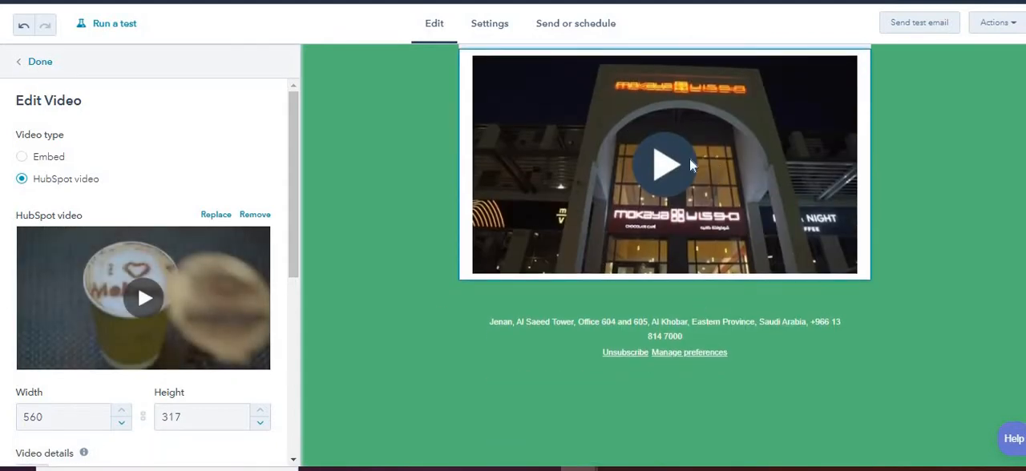
Open the HubSpot video's details for editing and change its thumbnail to the powdered-sugar dessert frame at about 0:08.
{"action": "scroll", "coordinate": [91, 342], "scroll_direction": "down", "scroll_amount": 2}
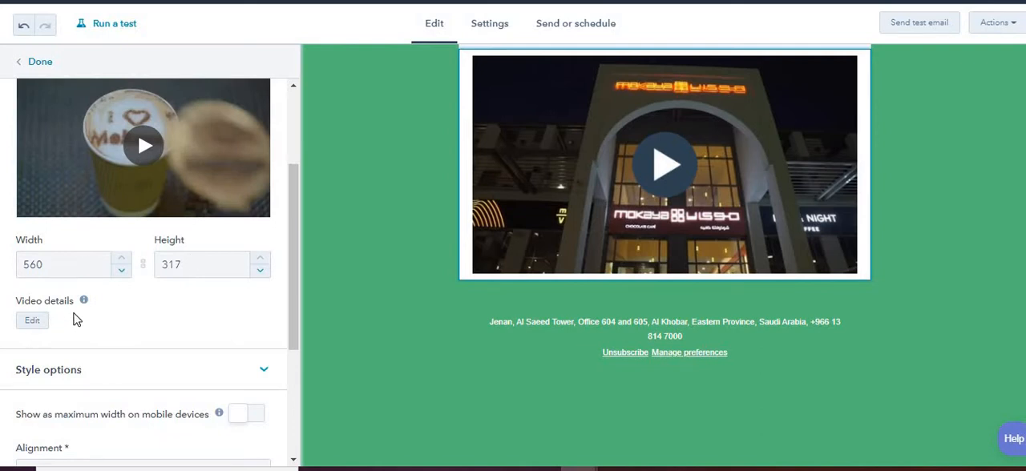
{"action": "scroll", "coordinate": [37, 264], "scroll_direction": "down", "scroll_amount": 1}
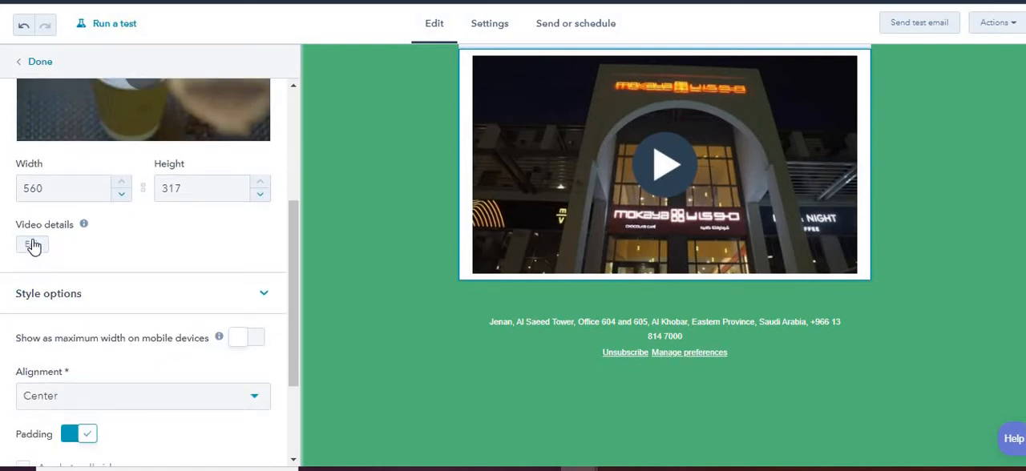
{"action": "left_click", "coordinate": [33, 246]}
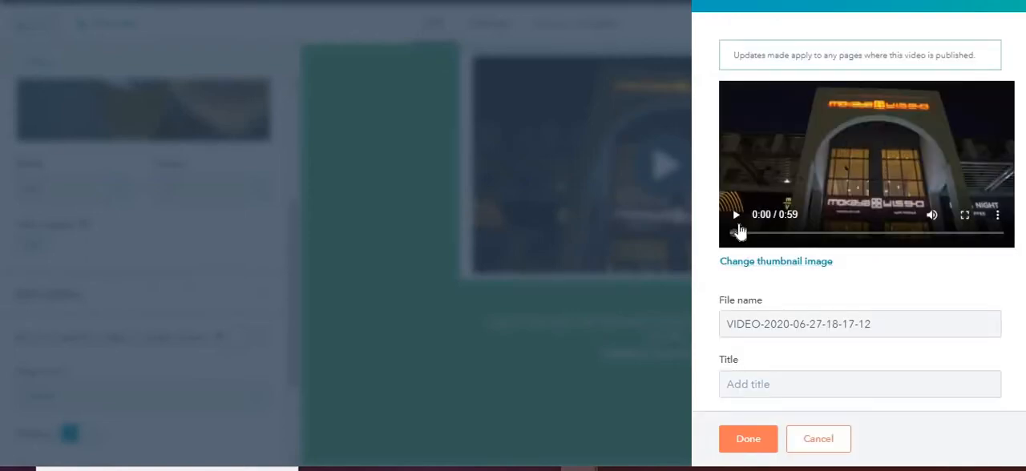
{"action": "left_click_drag", "start_coordinate": [734, 236], "coordinate": [803, 244]}
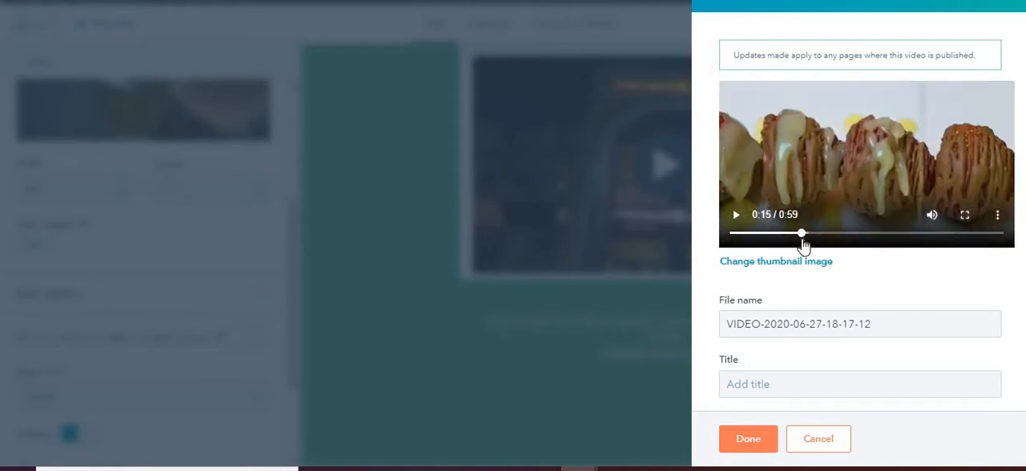
{"action": "left_click", "coordinate": [808, 262]}
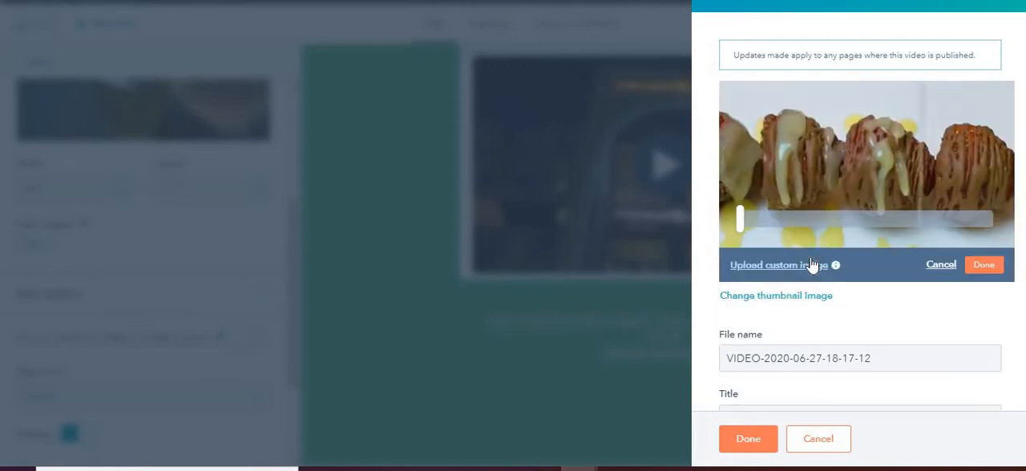
{"action": "left_click_drag", "start_coordinate": [738, 221], "coordinate": [776, 227]}
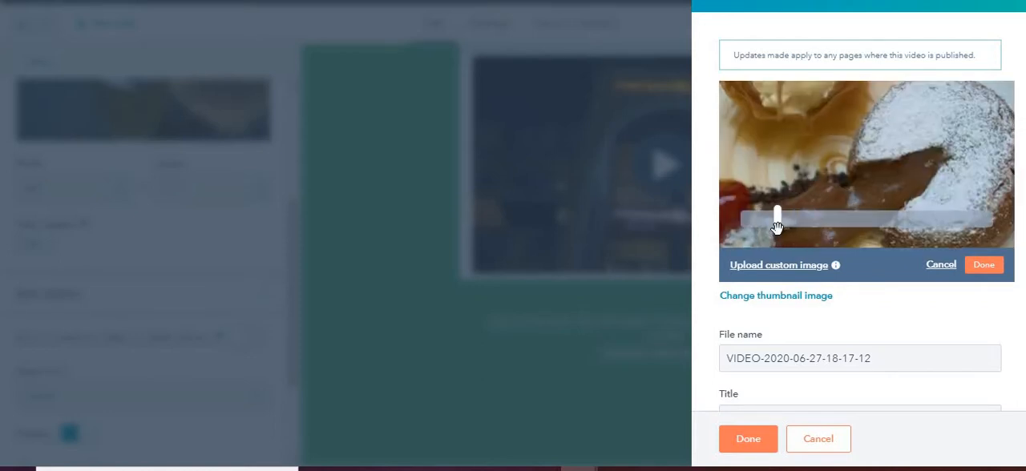
{"action": "left_click", "coordinate": [976, 264]}
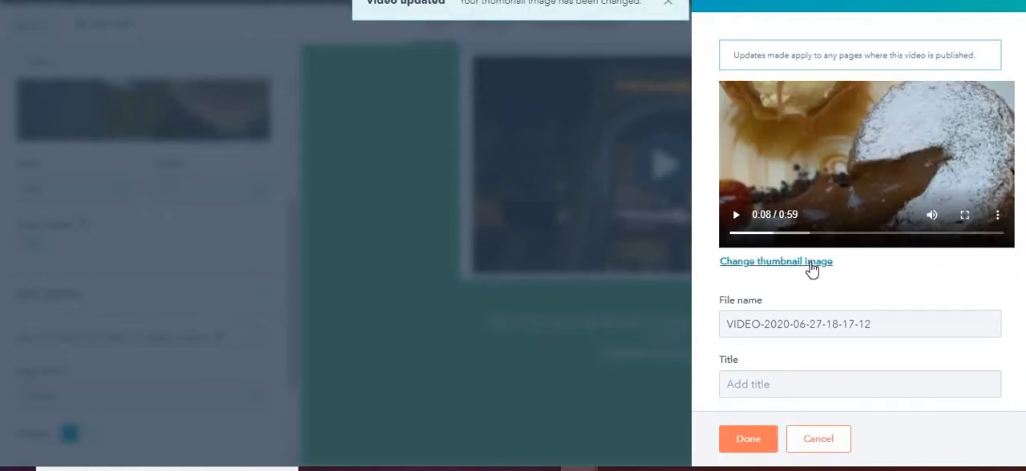
{"action": "left_click", "coordinate": [811, 265]}
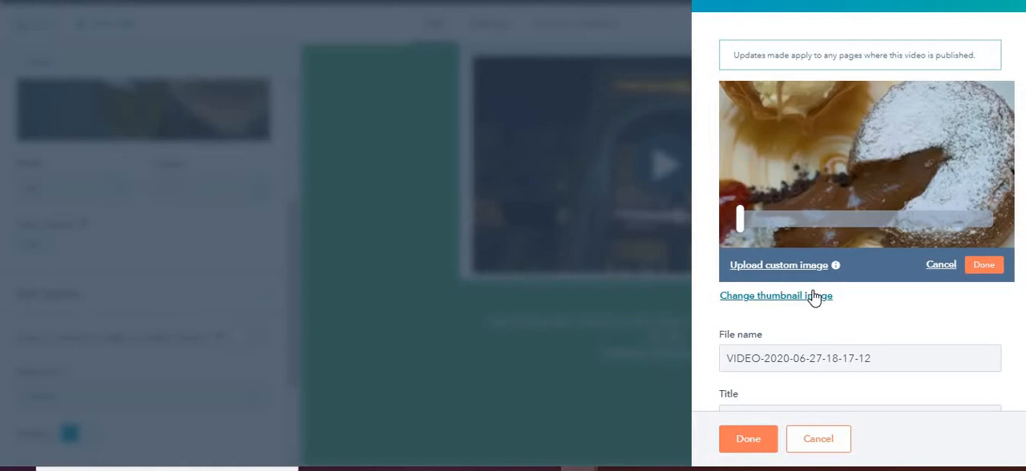
{"action": "left_click", "coordinate": [809, 266]}
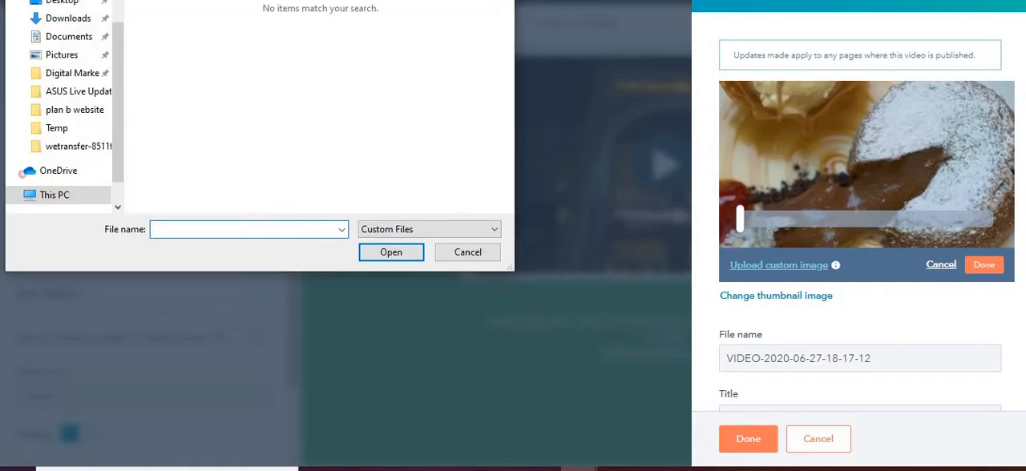
{"action": "key", "text": "Escape"}
Set the video's title to "Chocolate video" in its details.
{"action": "scroll", "coordinate": [868, 185], "scroll_direction": "down", "scroll_amount": 2}
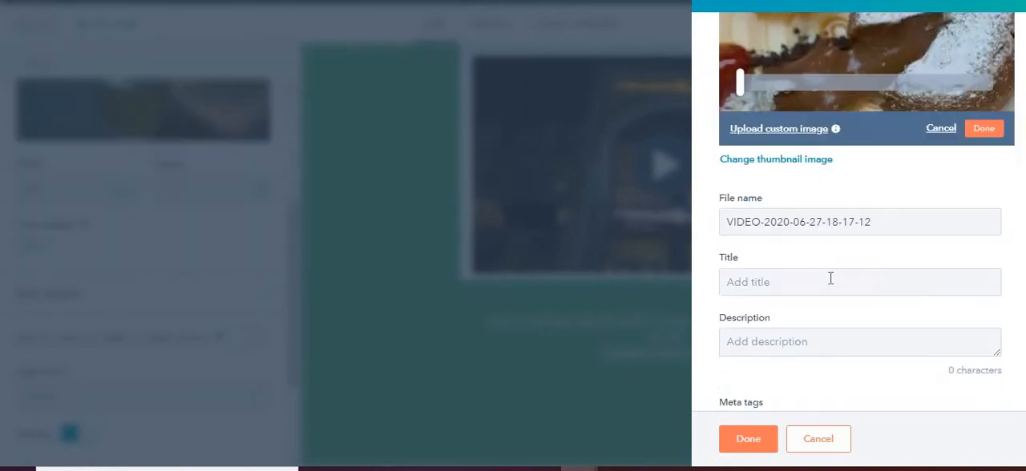
{"action": "left_click", "coordinate": [830, 277]}
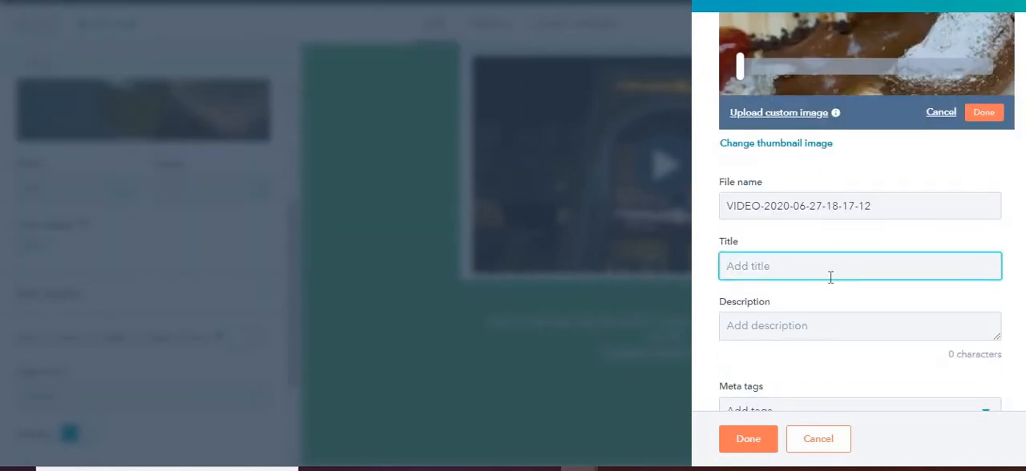
{"action": "type", "text": "Chocolate video"}
{"action": "key", "text": "Tab"}
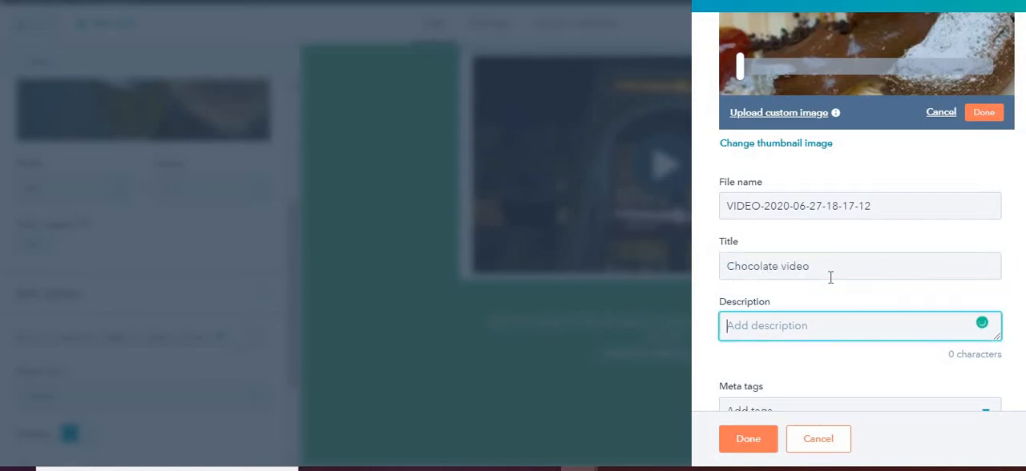
Enter "Enjoy mouthwatering chocolates" as the video's description.
{"action": "type", "text": "El"}
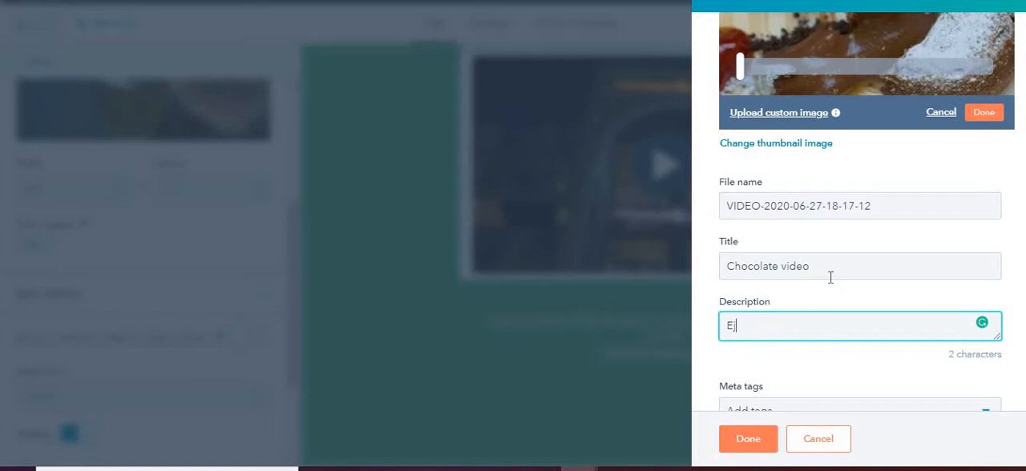
{"action": "key", "text": "BackSpace"}
{"action": "type", "text": "noy mouthwatering"}
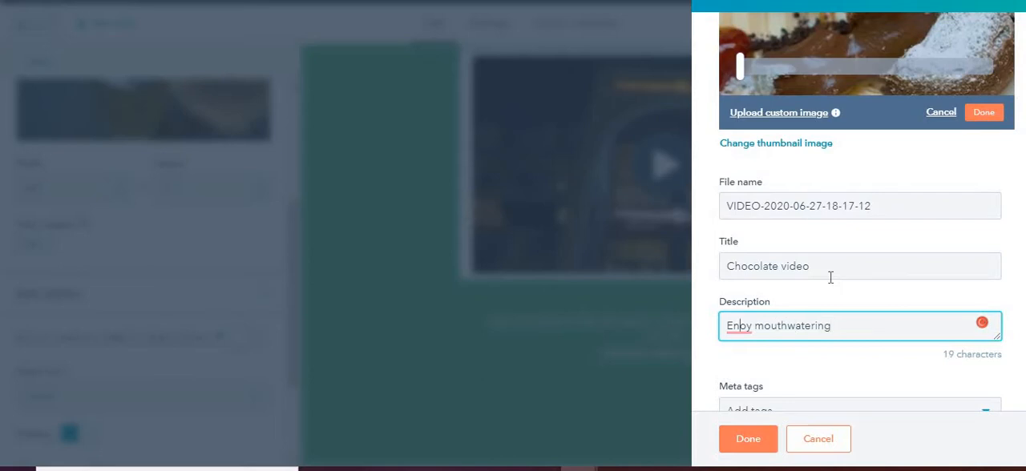
{"action": "type", "text": "j"}
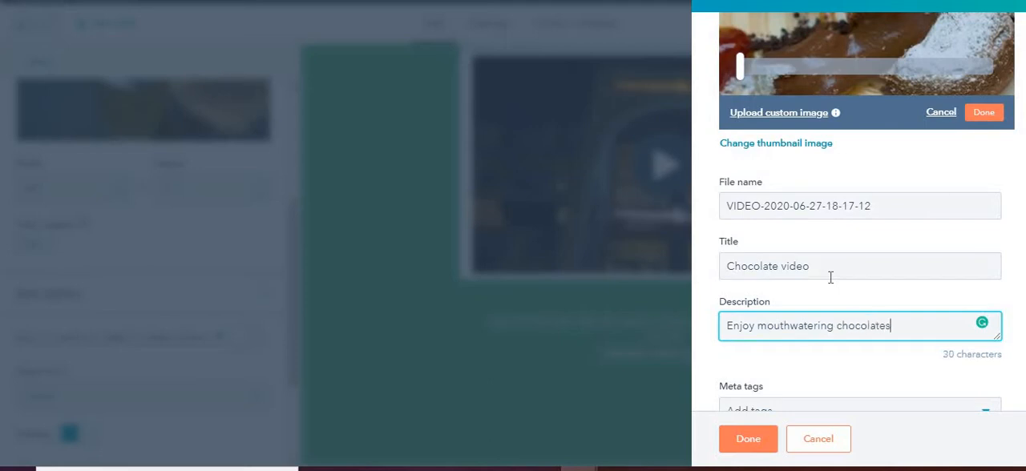
Add the meta tag "chocolates" to the video and save the video details.
{"action": "scroll", "coordinate": [801, 337], "scroll_direction": "down", "scroll_amount": 1}
{"action": "left_click", "coordinate": [795, 368]}
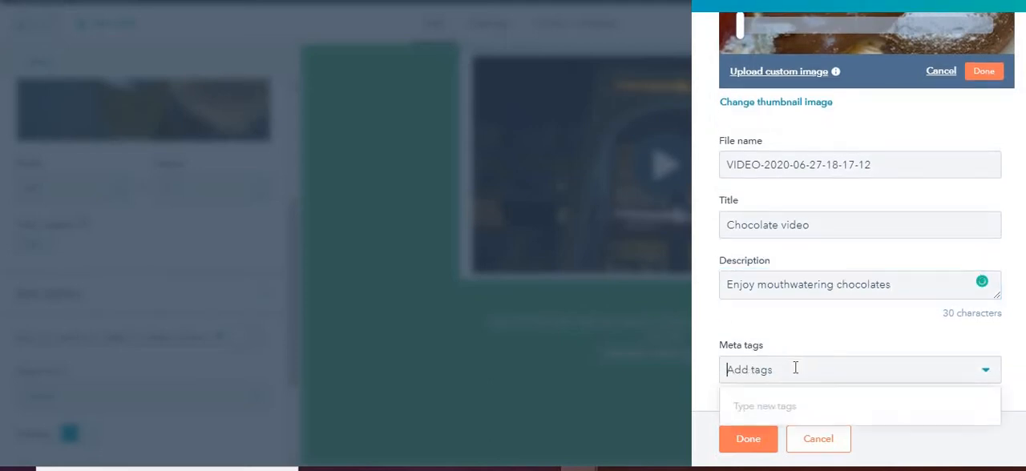
{"action": "type", "text": "chocola"}
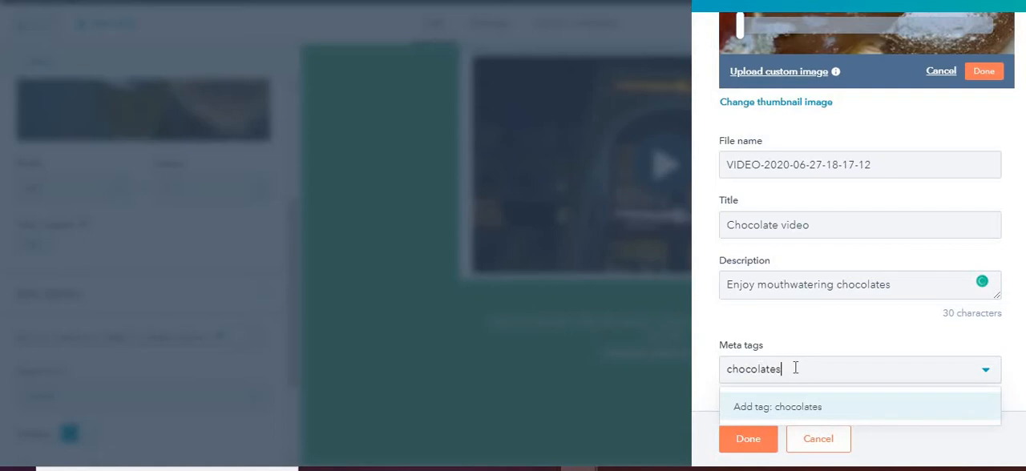
{"action": "type", "text": "tes"}
{"action": "key", "text": "Return"}
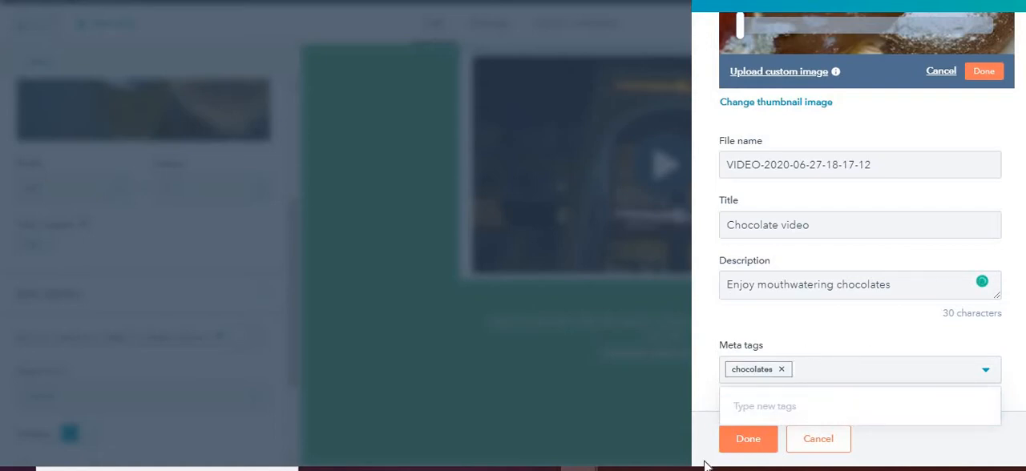
{"action": "left_click", "coordinate": [751, 447]}
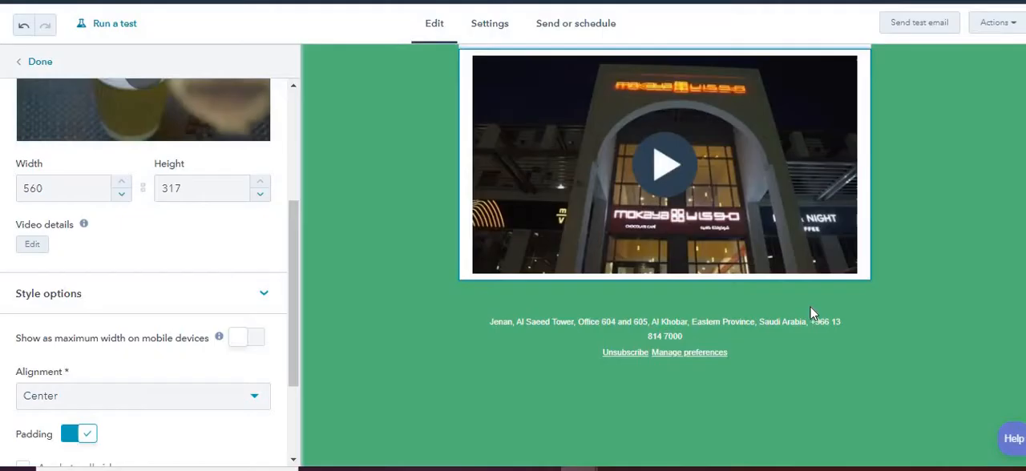
Turn on showing the video at maximum width on mobile devices in the module's style options.
{"action": "scroll", "coordinate": [145, 324], "scroll_direction": "down", "scroll_amount": 2}
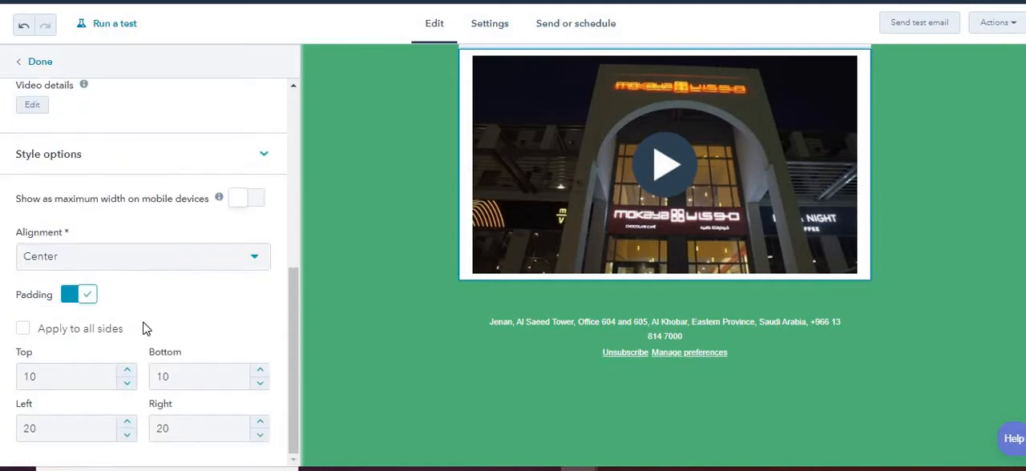
{"action": "scroll", "coordinate": [147, 279], "scroll_direction": "up", "scroll_amount": 5}
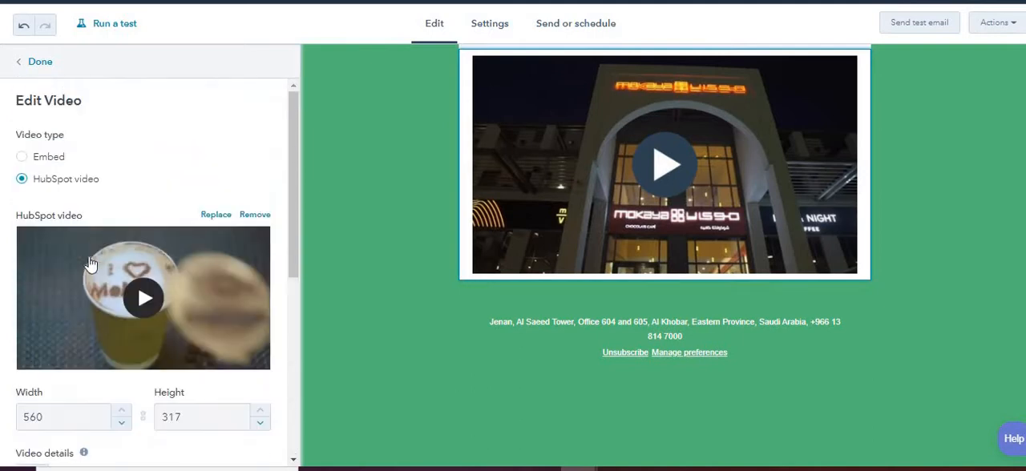
{"action": "scroll", "coordinate": [85, 334], "scroll_direction": "down", "scroll_amount": 5}
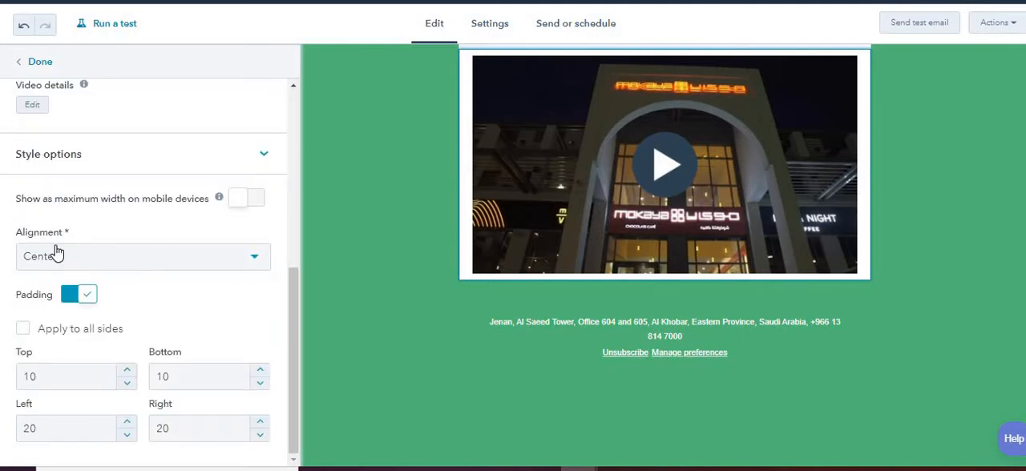
{"action": "left_click", "coordinate": [258, 202]}
{"action": "scroll", "coordinate": [156, 220], "scroll_direction": "up", "scroll_amount": 4}
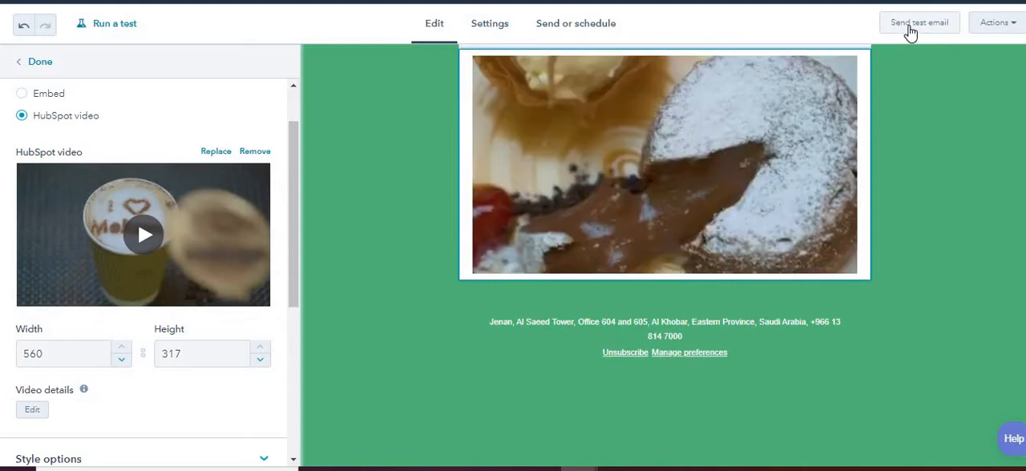
Replace the default test recipient with the other e-mail address and send the test email.
{"action": "left_click", "coordinate": [914, 23]}
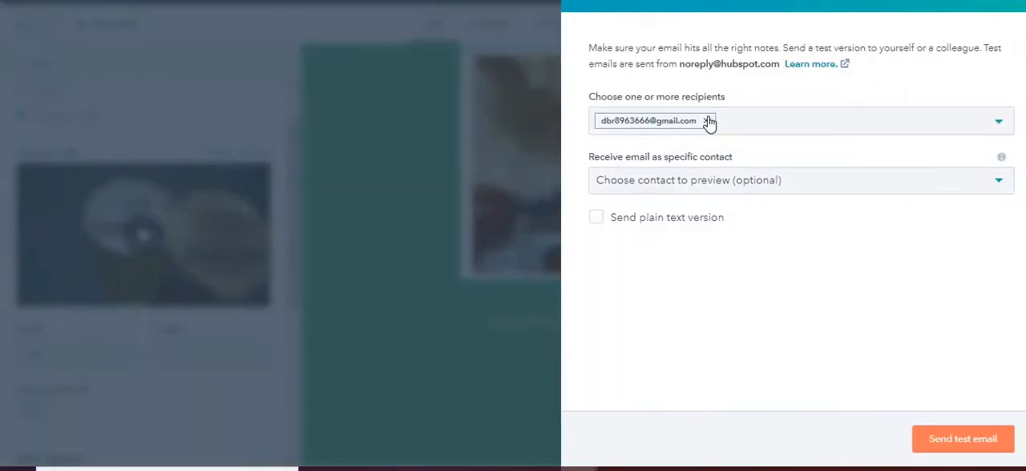
{"action": "left_click", "coordinate": [709, 122]}
{"action": "left_click", "coordinate": [709, 121]}
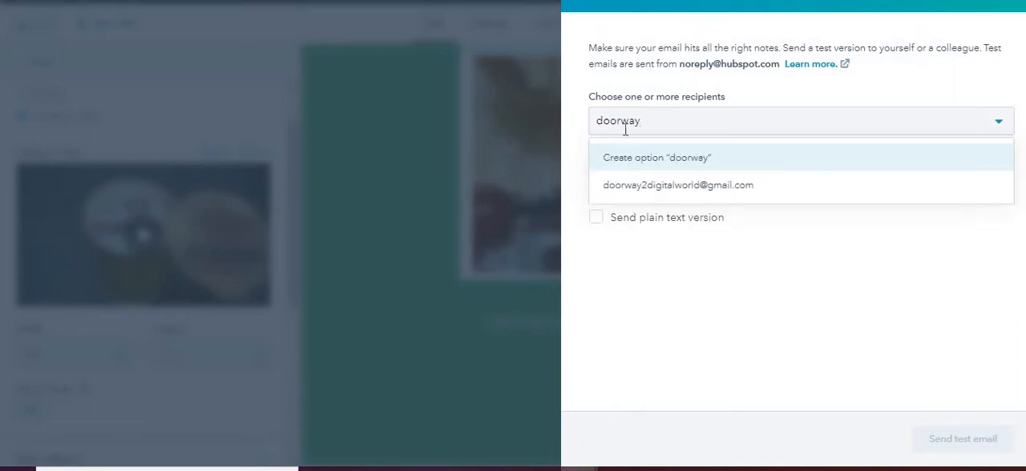
{"action": "left_click", "coordinate": [653, 185]}
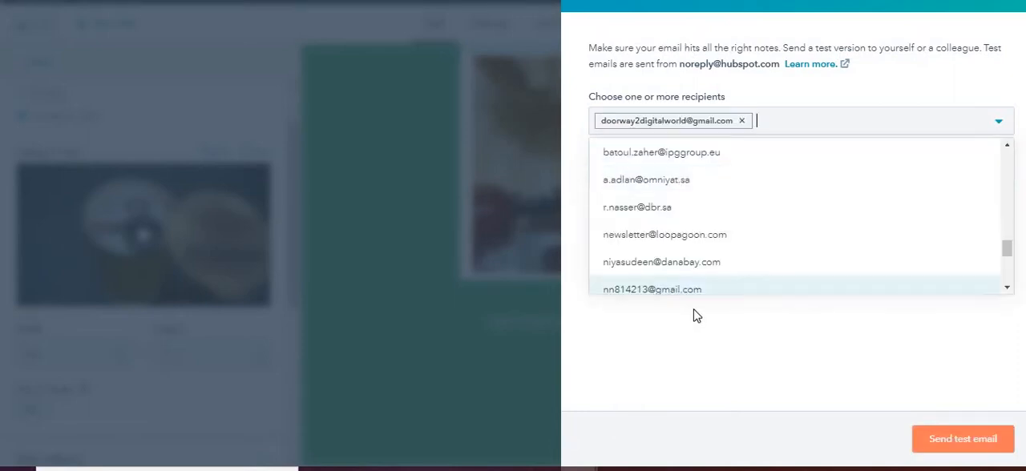
{"action": "left_click", "coordinate": [716, 328]}
{"action": "left_click", "coordinate": [958, 450]}
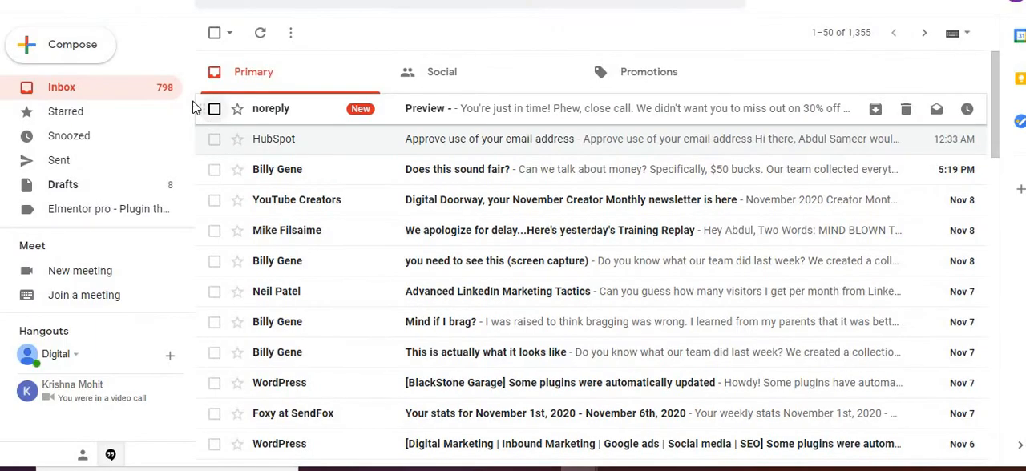
Switch to Gmail, open the received preview email and examine how its content and video module are rendered.
{"action": "left_click", "coordinate": [453, 117]}
{"action": "scroll", "coordinate": [1006, 195], "scroll_direction": "down", "scroll_amount": 1}
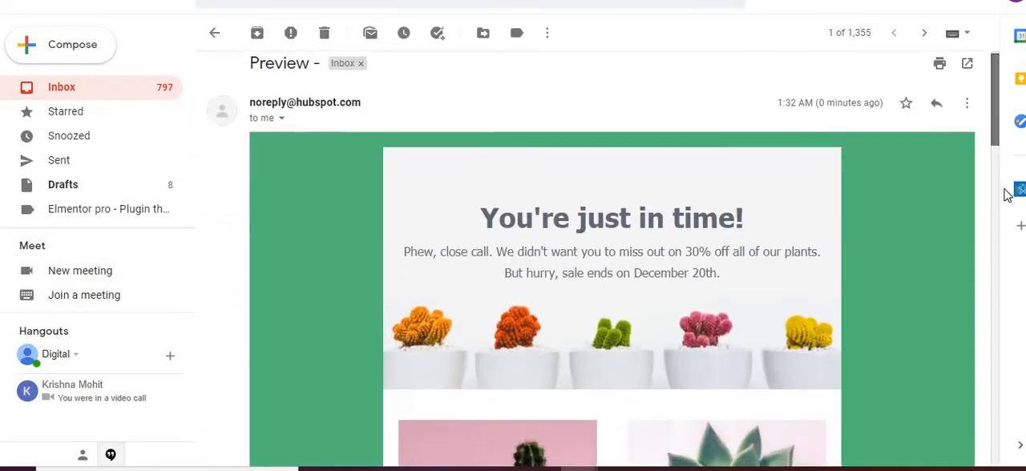
{"action": "scroll", "coordinate": [1006, 194], "scroll_direction": "down", "scroll_amount": 15}
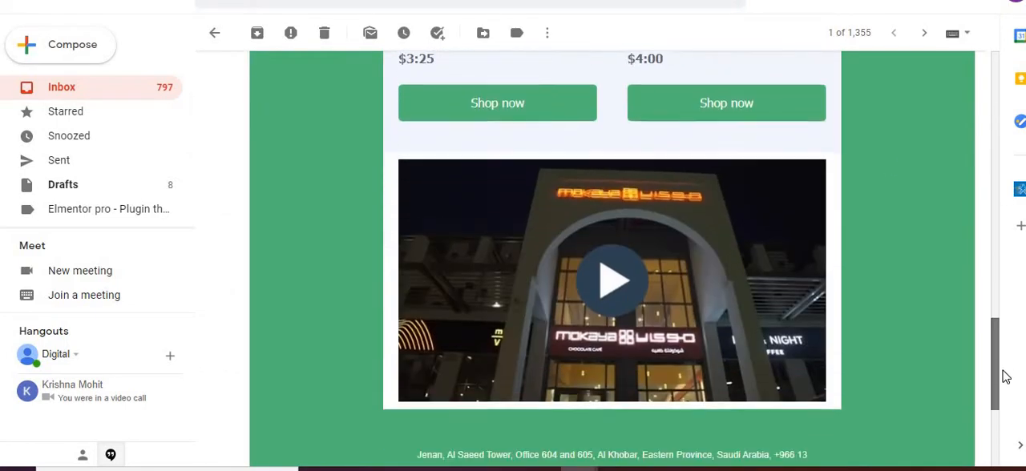
{"action": "scroll", "coordinate": [1005, 377], "scroll_direction": "down", "scroll_amount": 1}
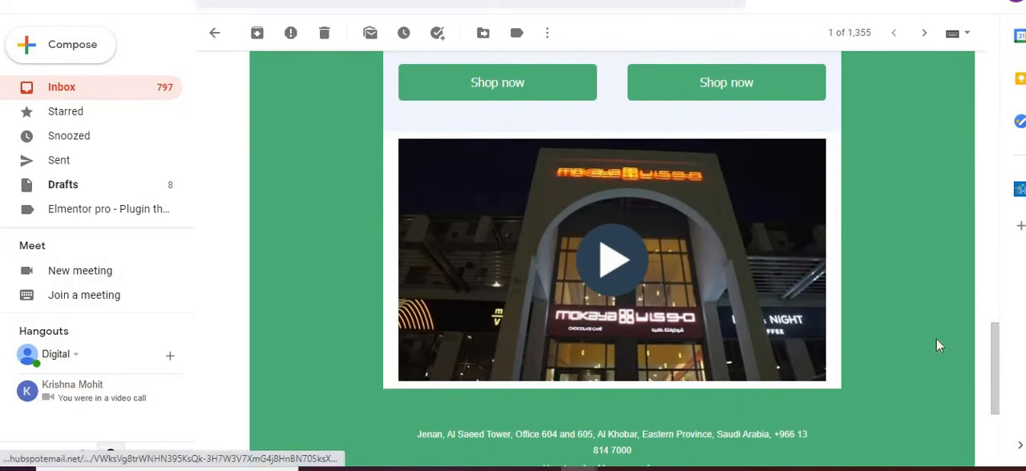
{"action": "scroll", "coordinate": [984, 233], "scroll_direction": "up", "scroll_amount": 5}
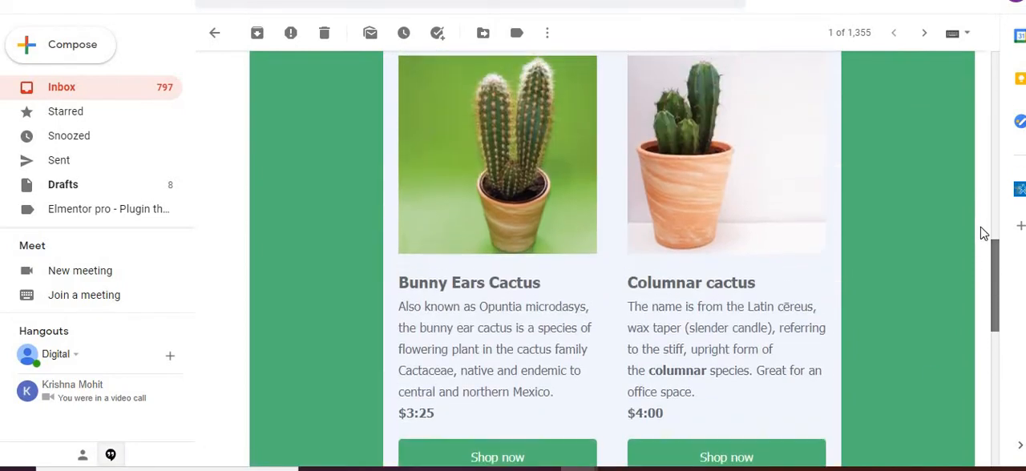
{"action": "scroll", "coordinate": [984, 233], "scroll_direction": "up", "scroll_amount": 2}
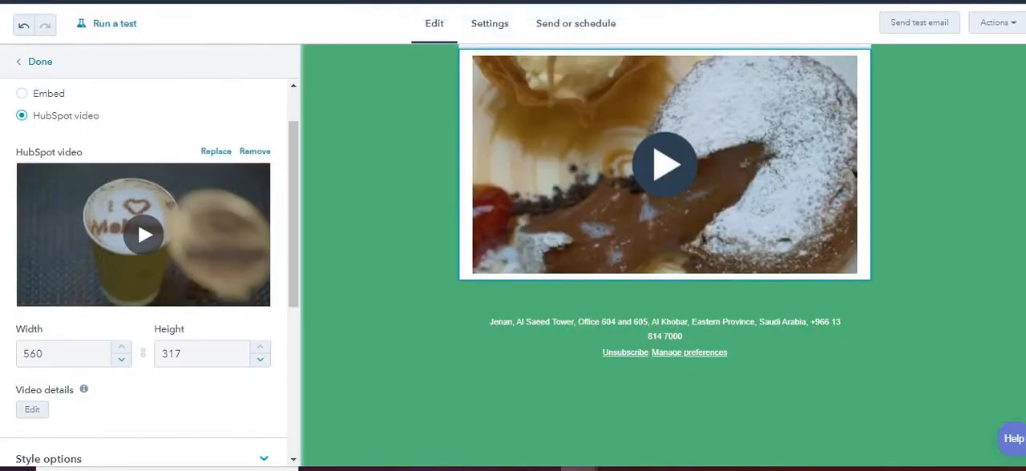
{"action": "scroll", "coordinate": [665, 257], "scroll_direction": "up", "scroll_amount": 5}
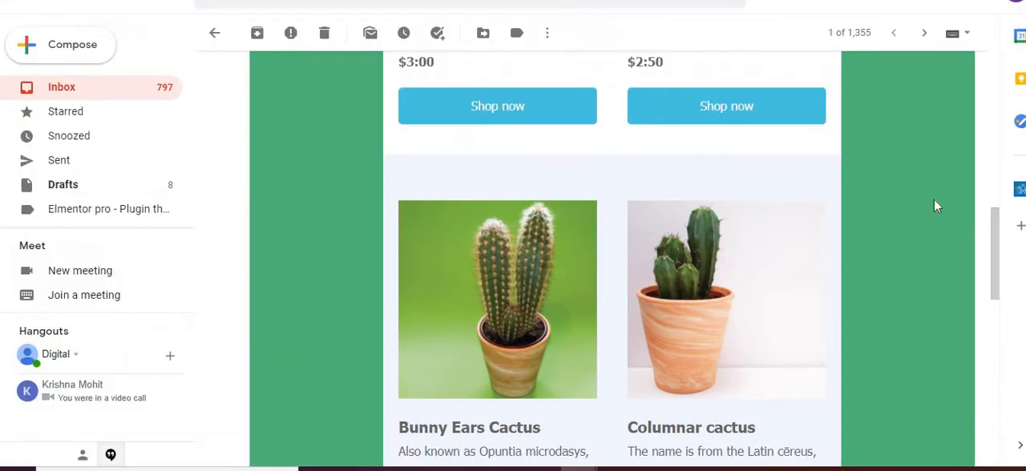
{"action": "left_click_drag", "start_coordinate": [996, 231], "coordinate": [1004, 350]}
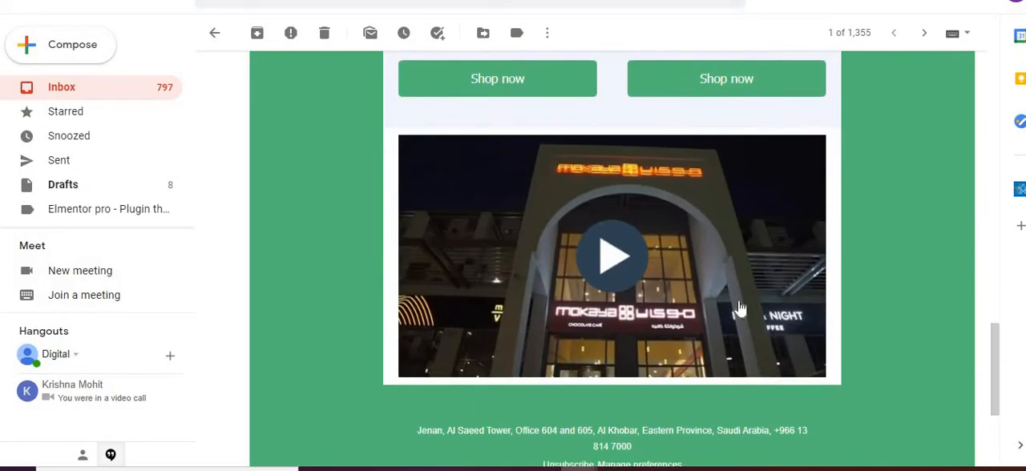
Open the video from the test email in the browser, pause its playback and return to the HubSpot email editor.
{"action": "left_click", "coordinate": [628, 267]}
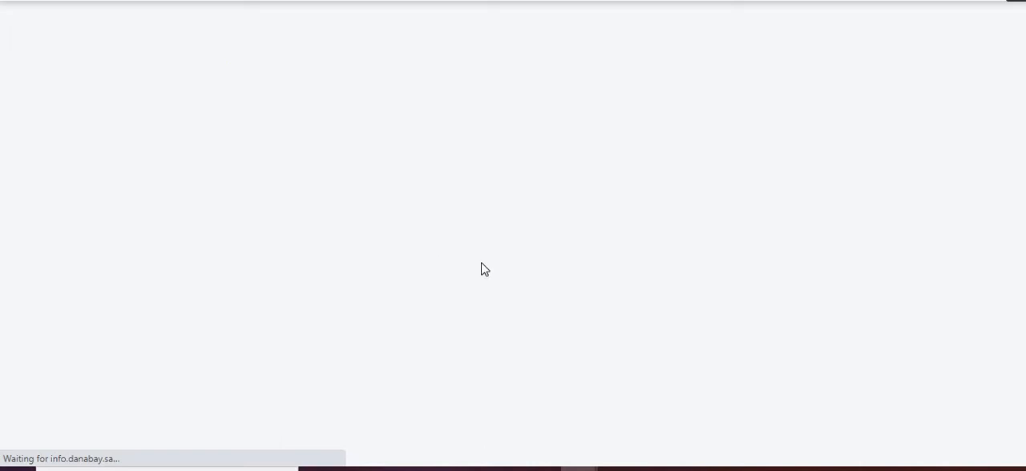
{"action": "left_click", "coordinate": [540, 260]}
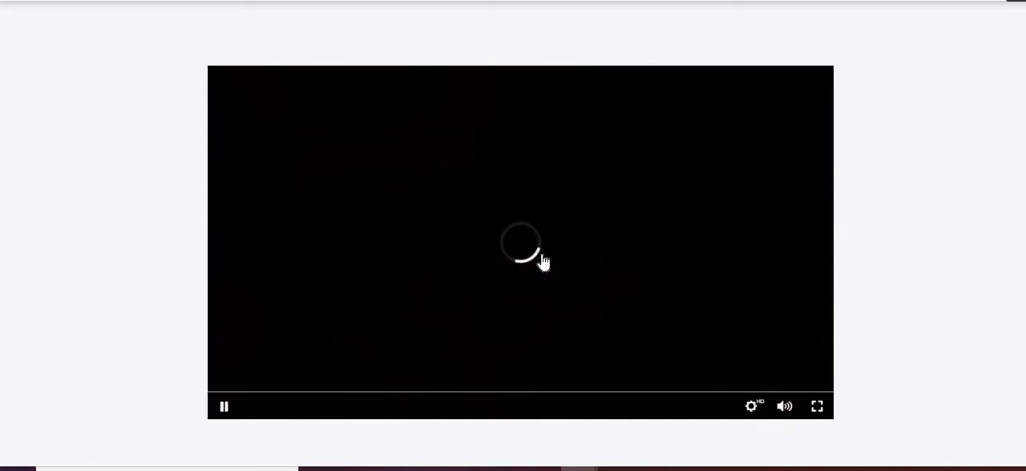
{"action": "left_click", "coordinate": [224, 408]}
{"action": "left_click", "coordinate": [280, 1]}
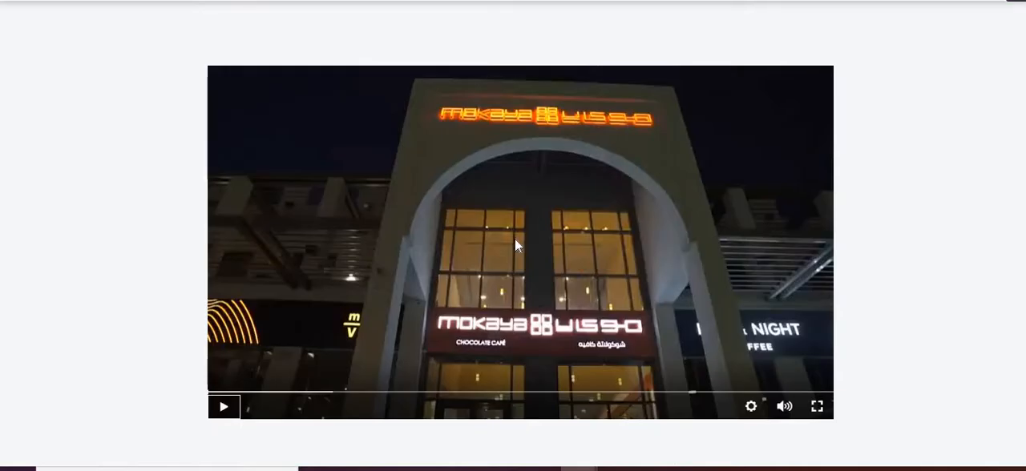
{"action": "left_click", "coordinate": [514, 238]}
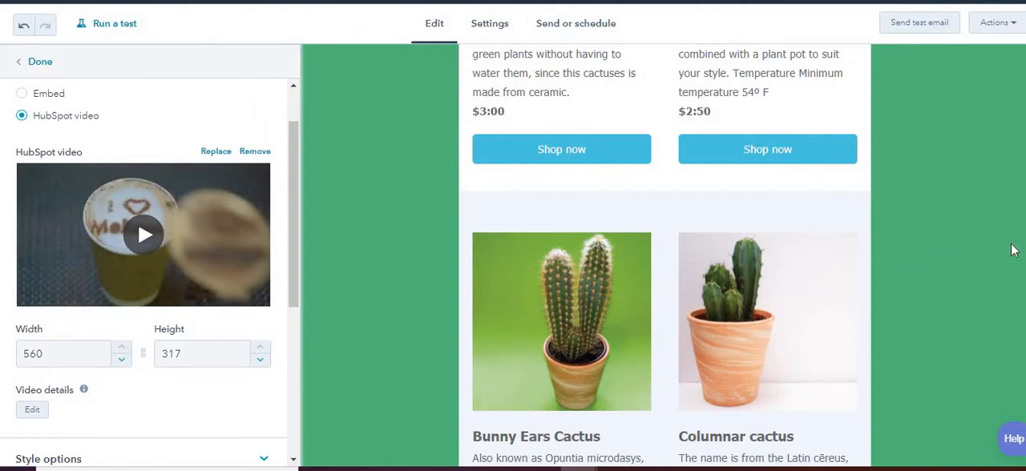
Open the email's comments and activate the field for writing a new comment.
{"action": "scroll", "coordinate": [664, 256], "scroll_direction": "up", "scroll_amount": 10}
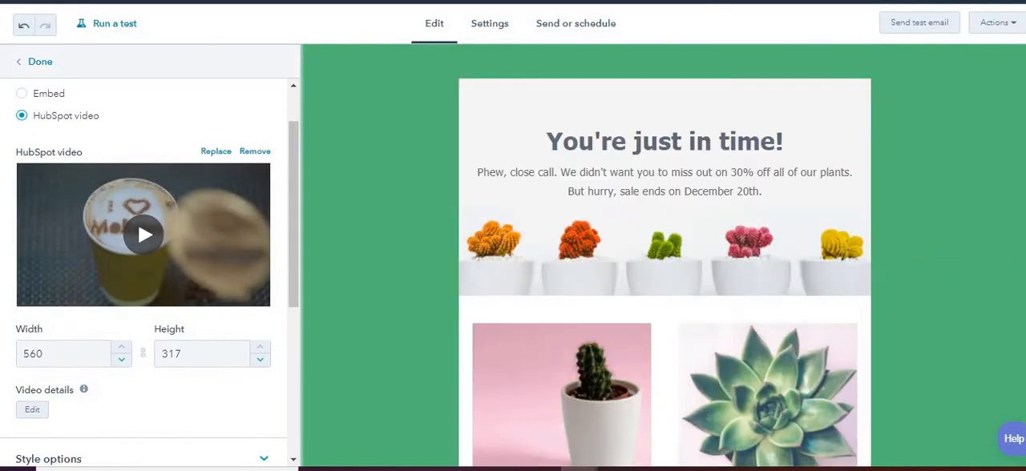
{"action": "left_click", "coordinate": [993, 25]}
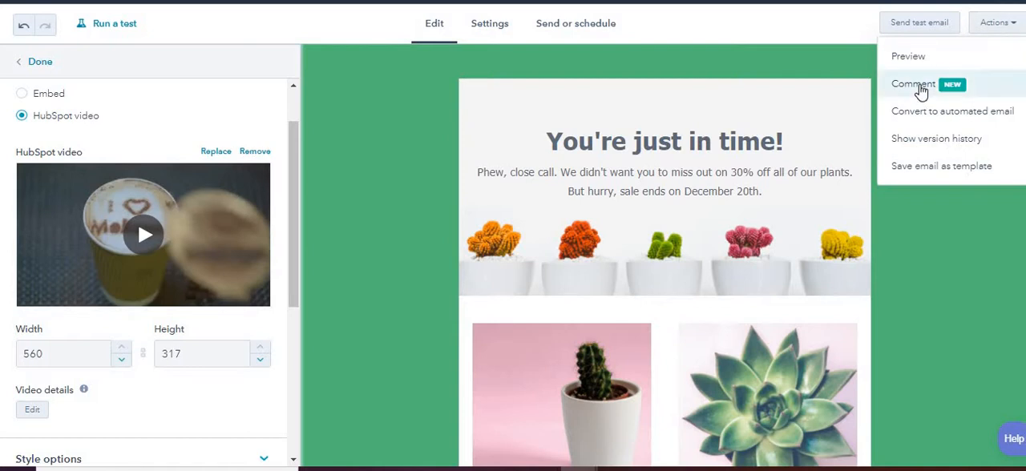
{"action": "left_click", "coordinate": [920, 85]}
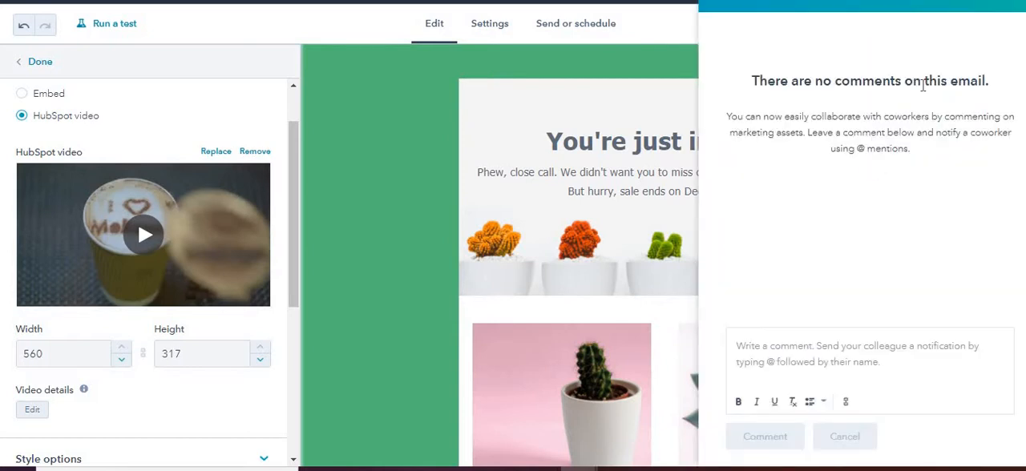
{"action": "left_click", "coordinate": [830, 367]}
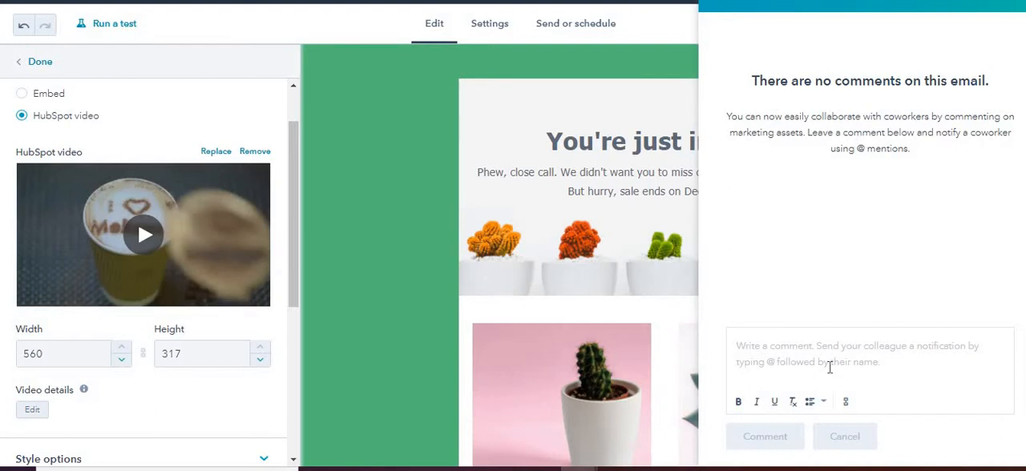
{"action": "type", "text": "@"}
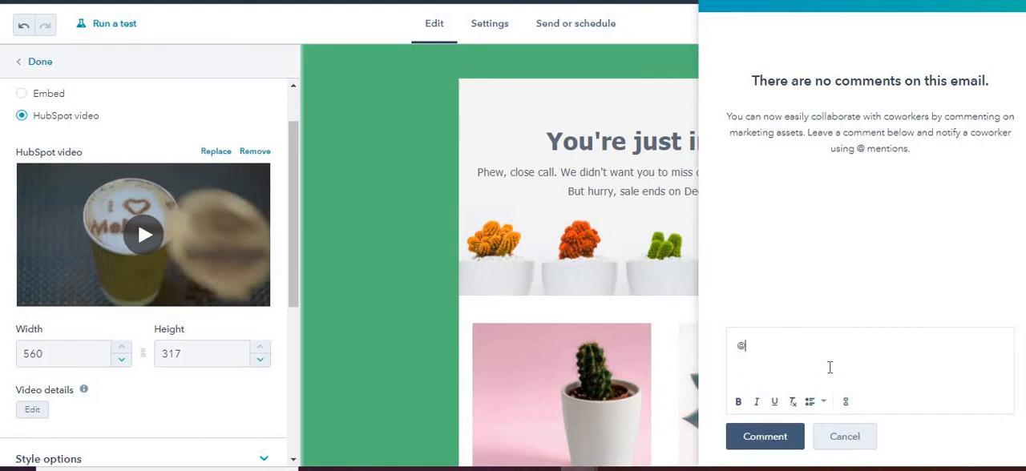
{"action": "type", "text": "s"}
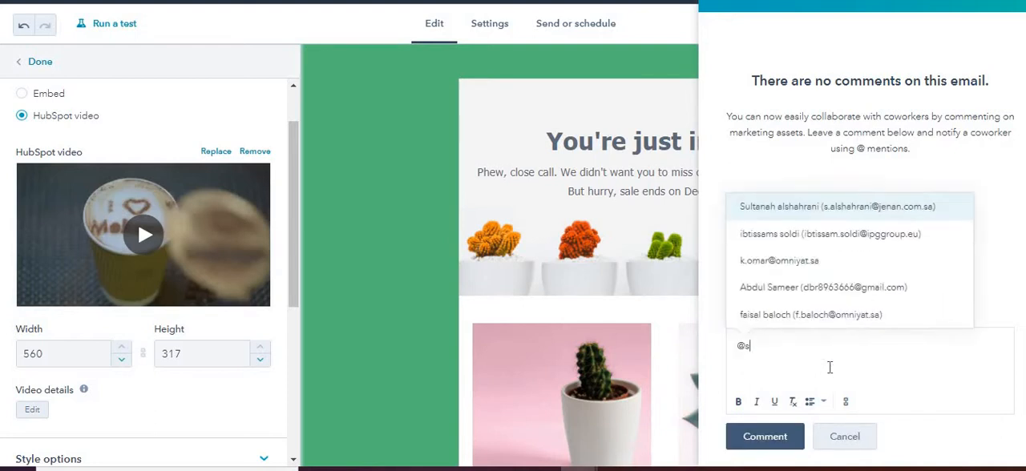
{"action": "key", "text": "BackSpace"}
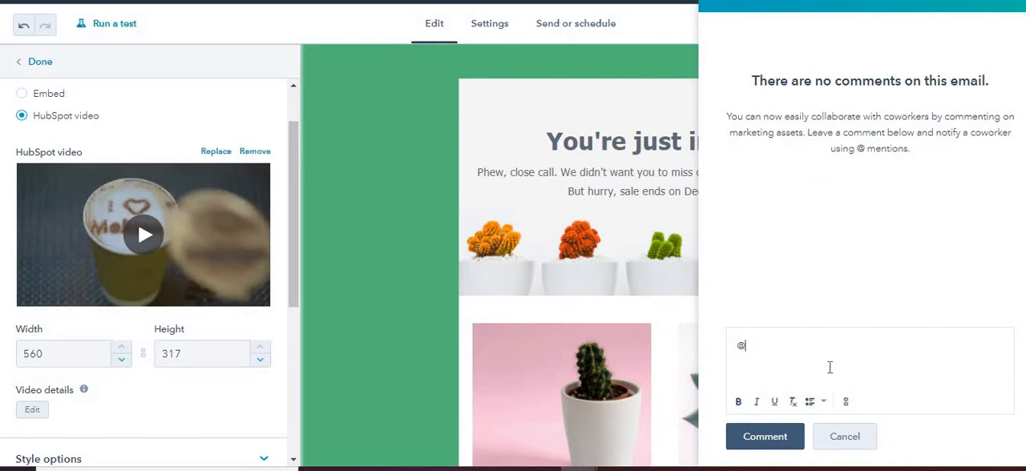
{"action": "type", "text": "xyz"}
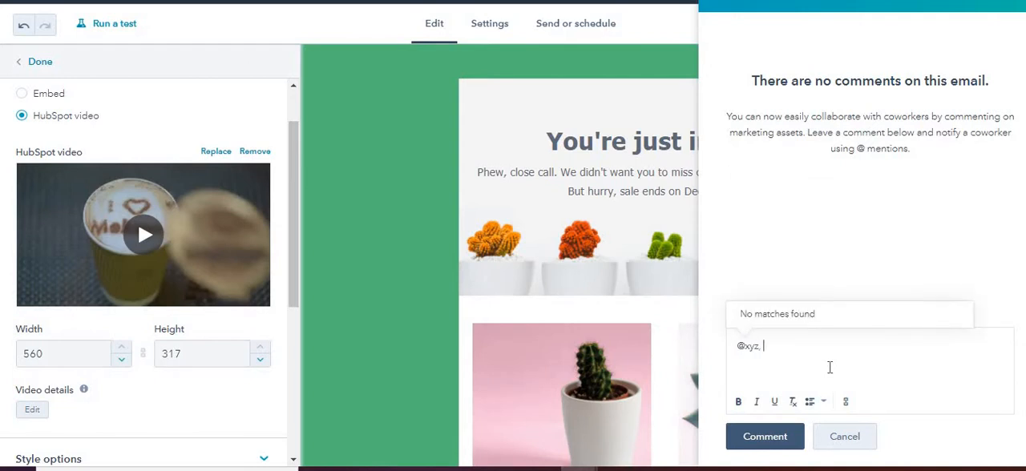
{"action": "type", "text": ", I've a"}
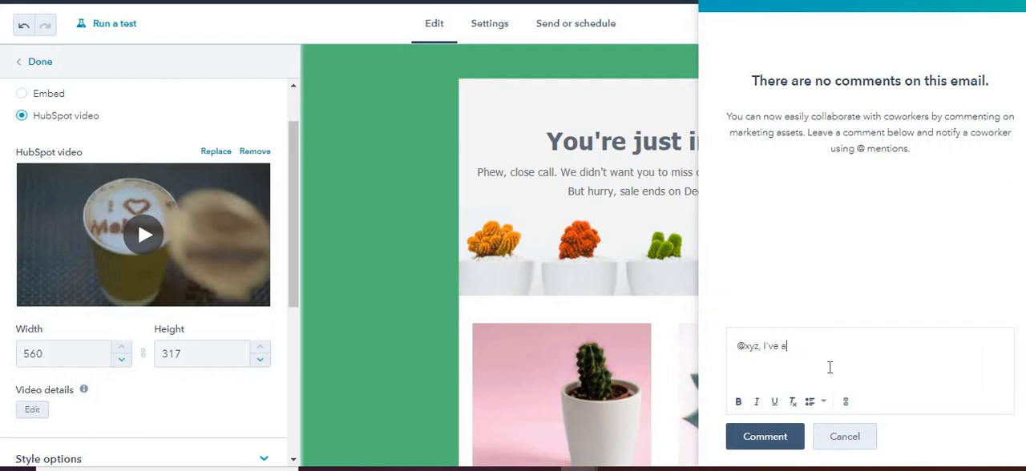
{"action": "type", "text": "dded my chocolate"}
{"action": "type", "text": "video on 9th Nov 2020."}
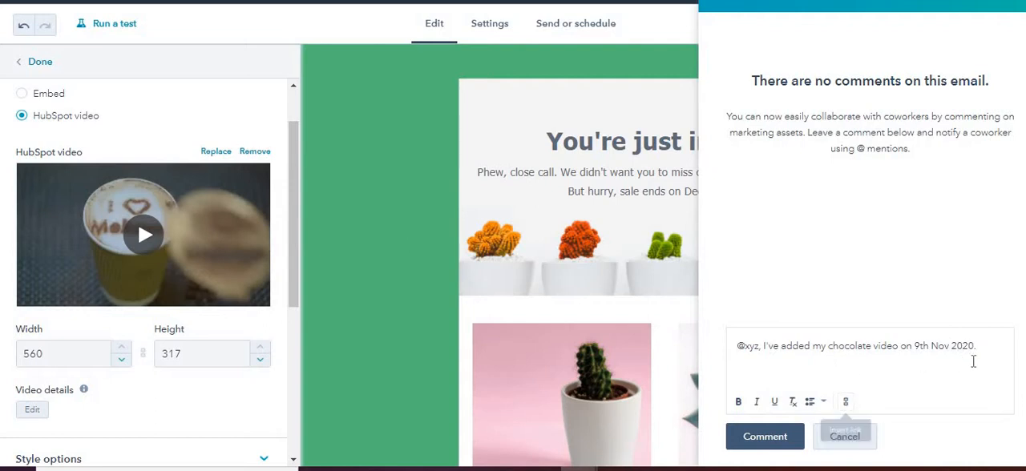
{"action": "left_click_drag", "start_coordinate": [979, 345], "coordinate": [895, 356]}
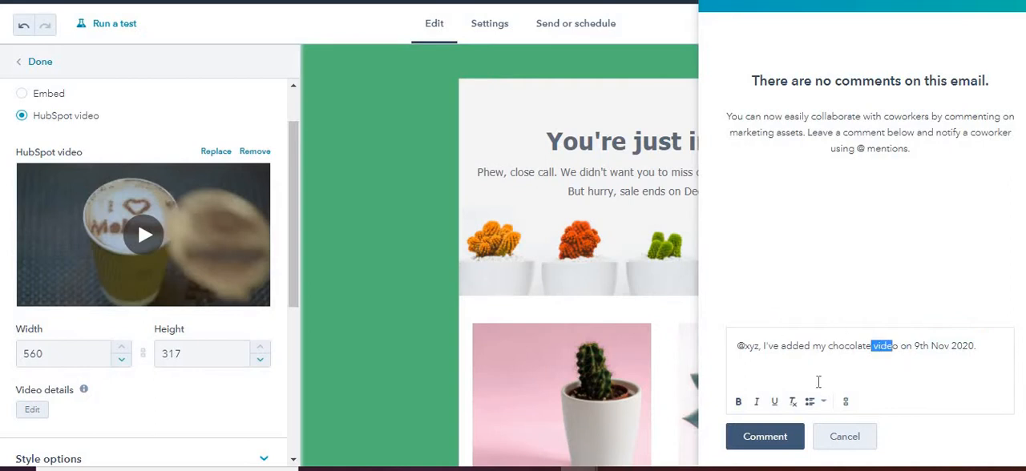
{"action": "left_click", "coordinate": [847, 404]}
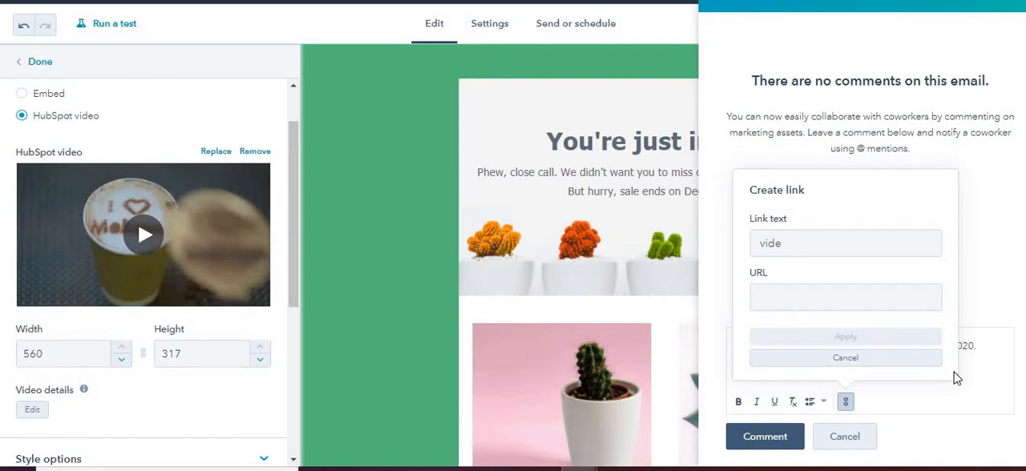
{"action": "left_click", "coordinate": [898, 359]}
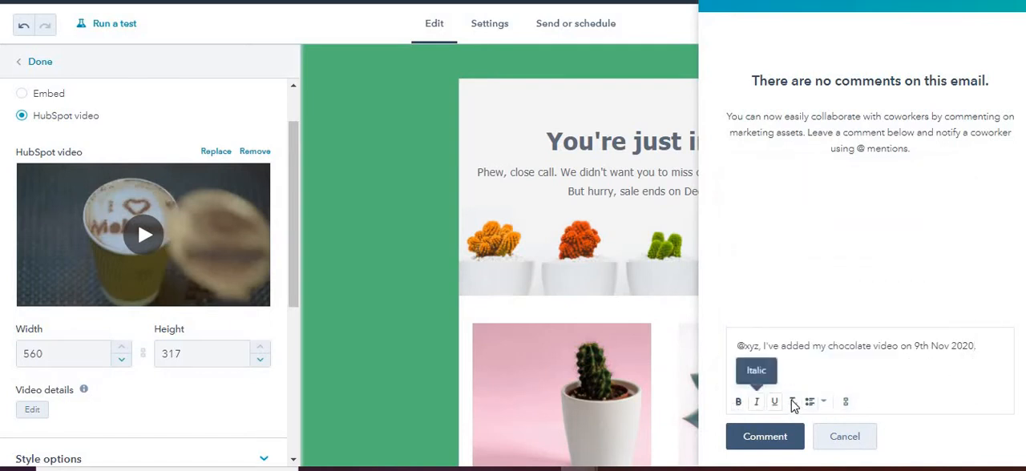
Post the comment on the email, then close and reopen the comments to view the posted entry.
{"action": "left_click", "coordinate": [823, 403]}
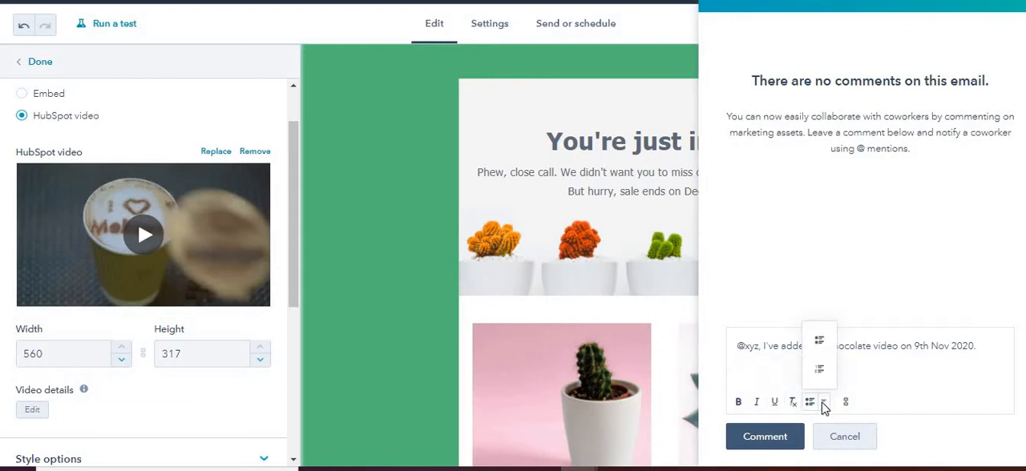
{"action": "left_click", "coordinate": [781, 440]}
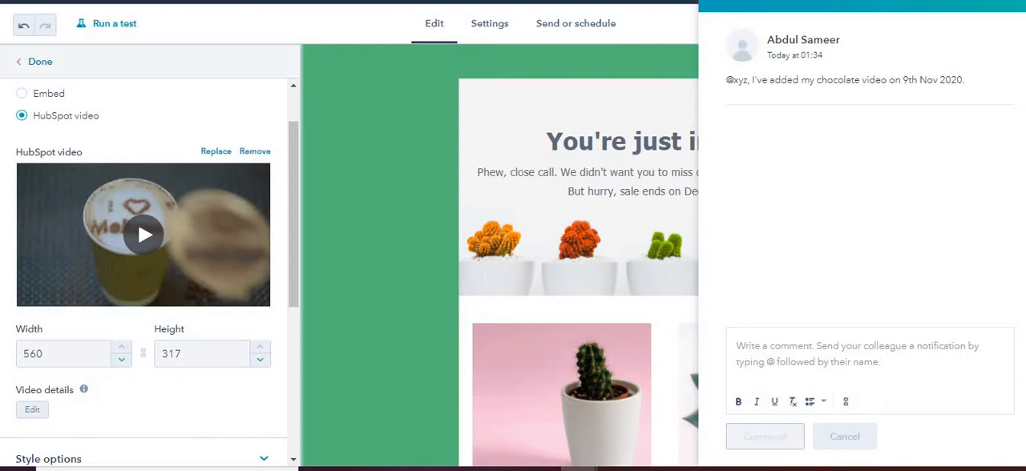
{"action": "left_click", "coordinate": [1000, 3]}
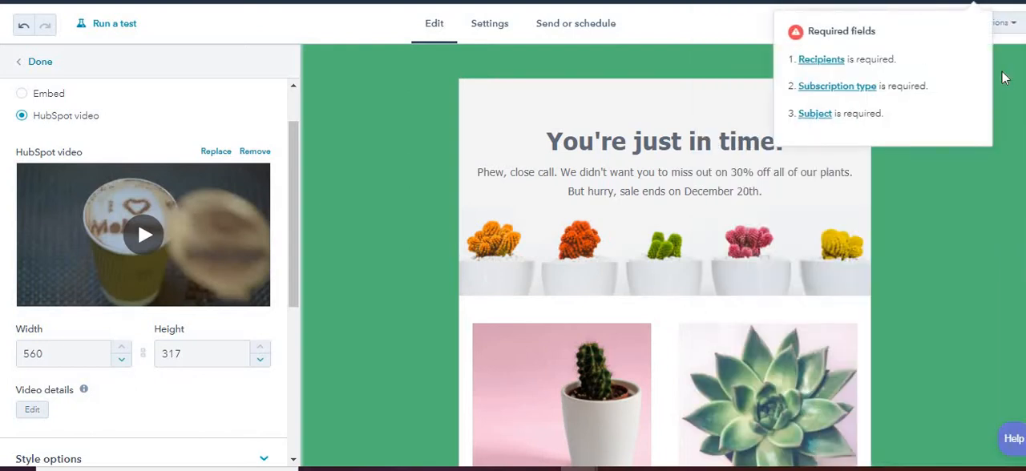
{"action": "left_click", "coordinate": [987, 29]}
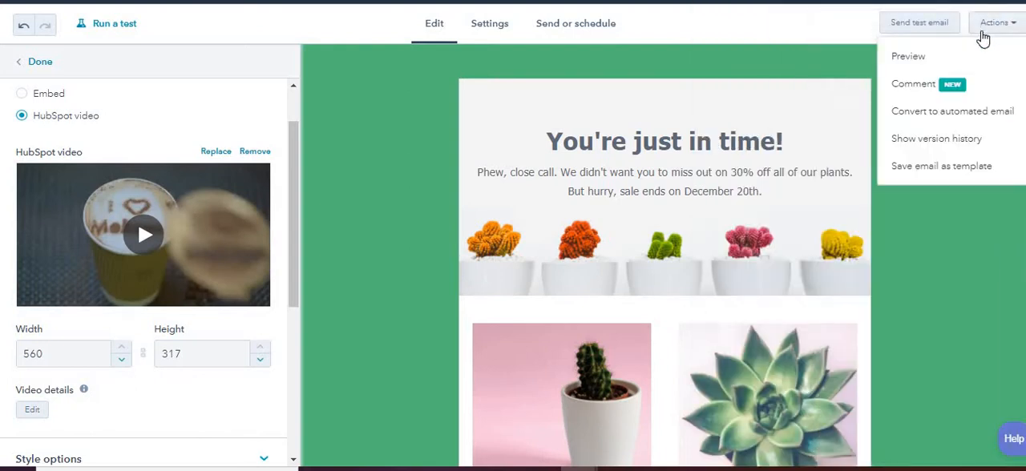
{"action": "left_click", "coordinate": [915, 83]}
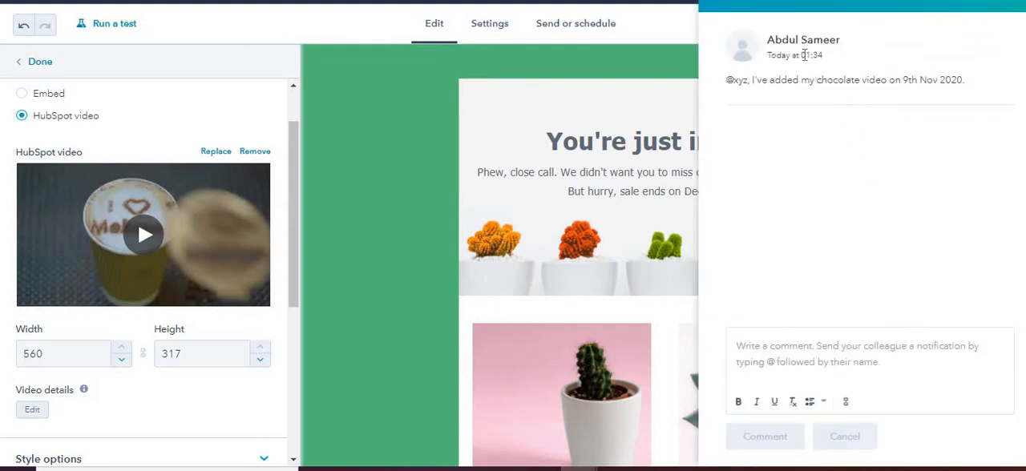
{"action": "left_click", "coordinate": [803, 357]}
Open the posted comment for editing, delete it from the email and close the comments.
{"action": "mouse_move", "coordinate": [970, 71]}
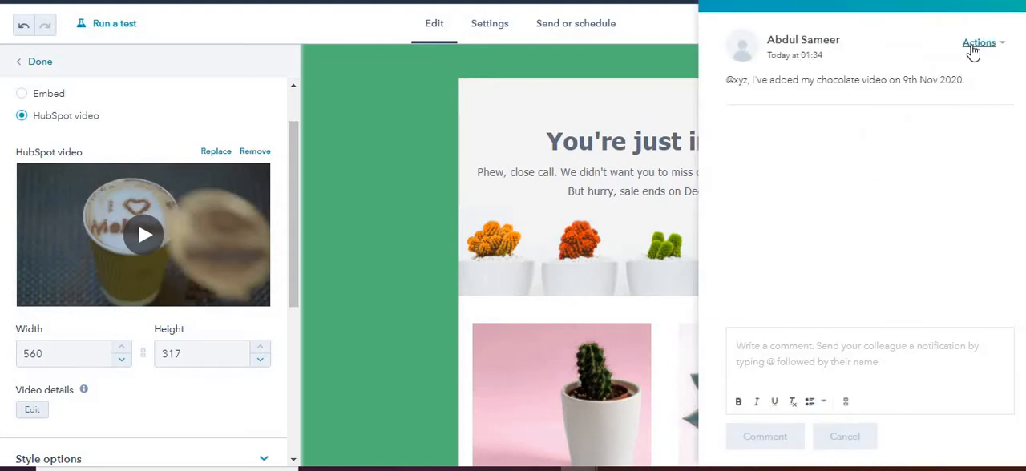
{"action": "left_click", "coordinate": [972, 48]}
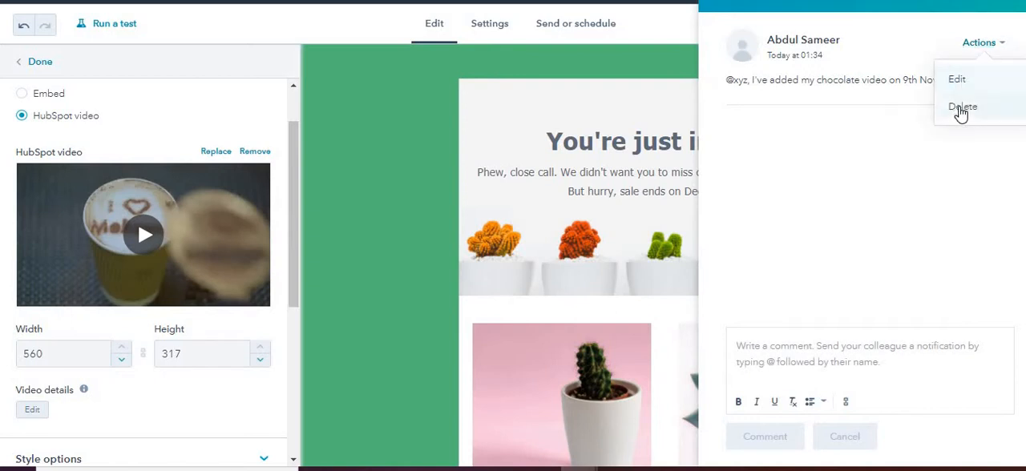
{"action": "left_click", "coordinate": [956, 80]}
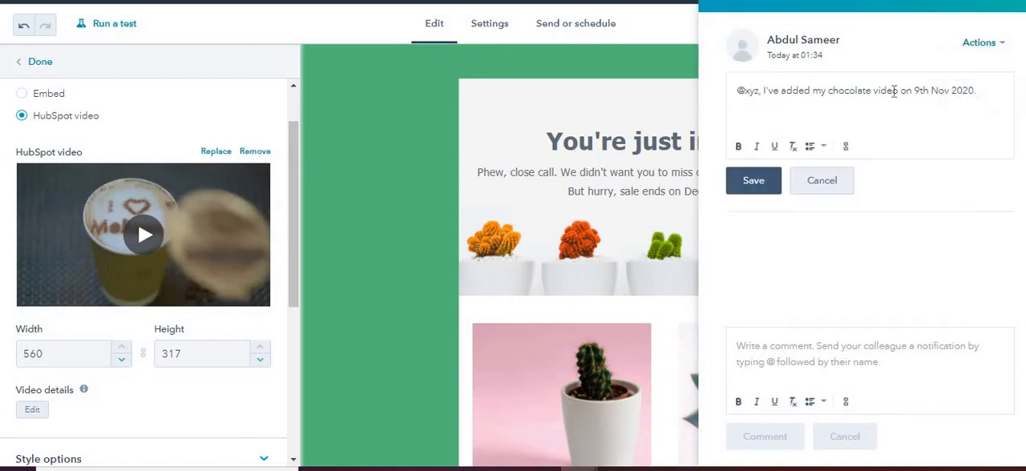
{"action": "left_click", "coordinate": [972, 46]}
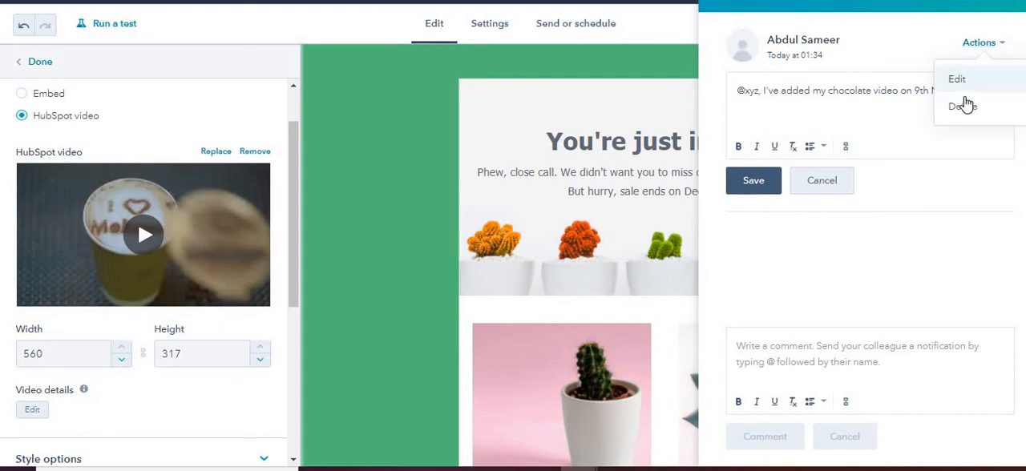
{"action": "left_click", "coordinate": [964, 101]}
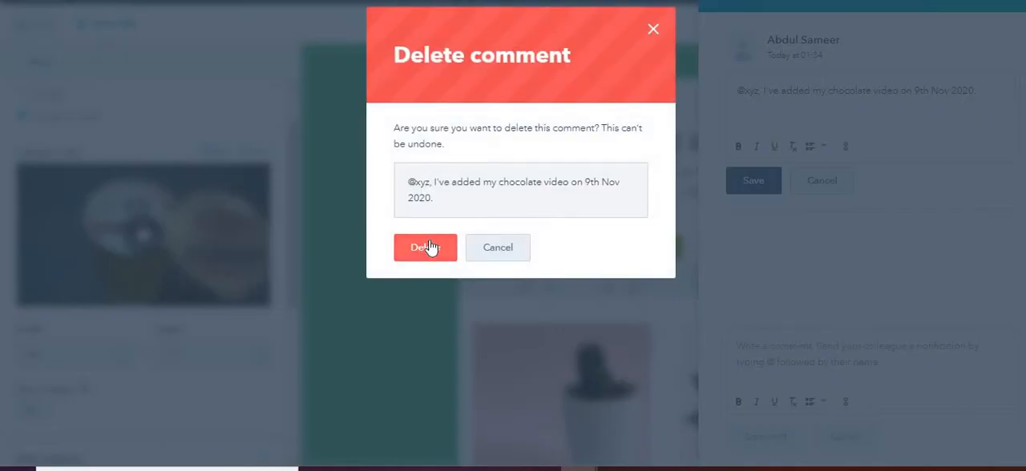
{"action": "left_click", "coordinate": [429, 247]}
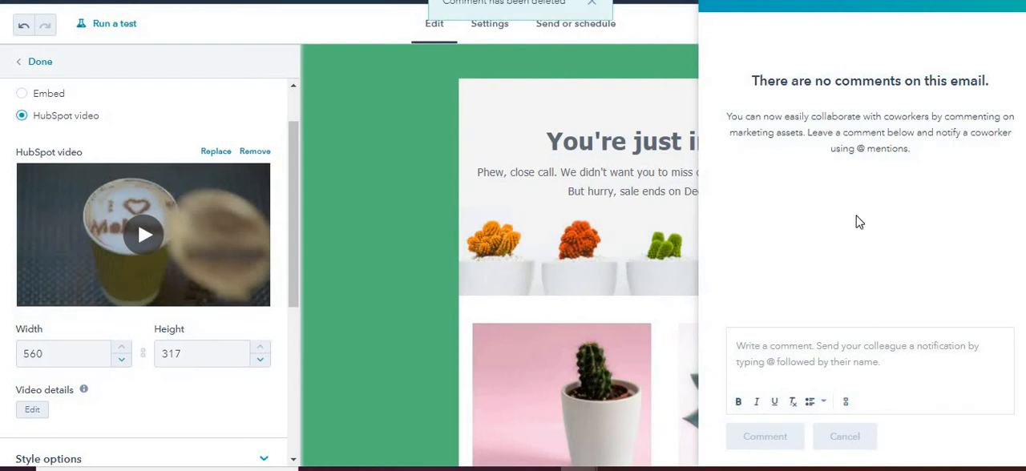
{"action": "left_click", "coordinate": [818, 351]}
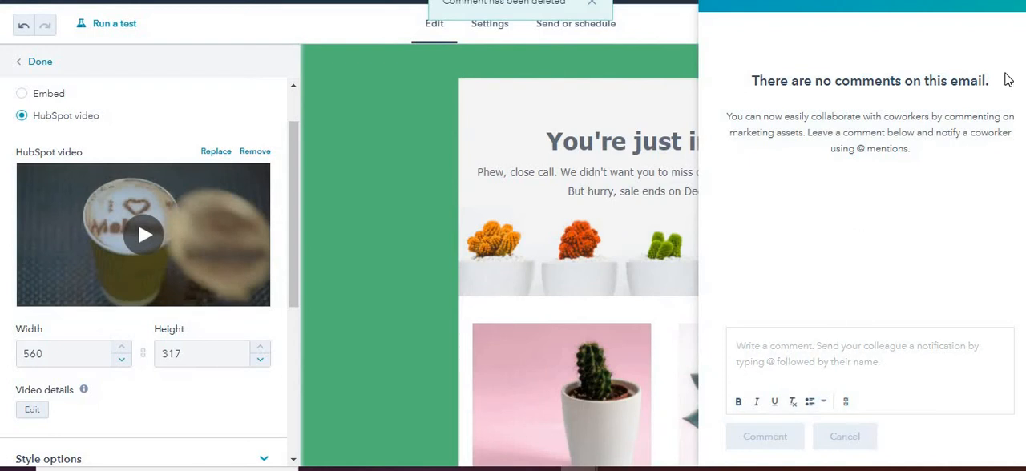
{"action": "left_click", "coordinate": [1014, 3]}
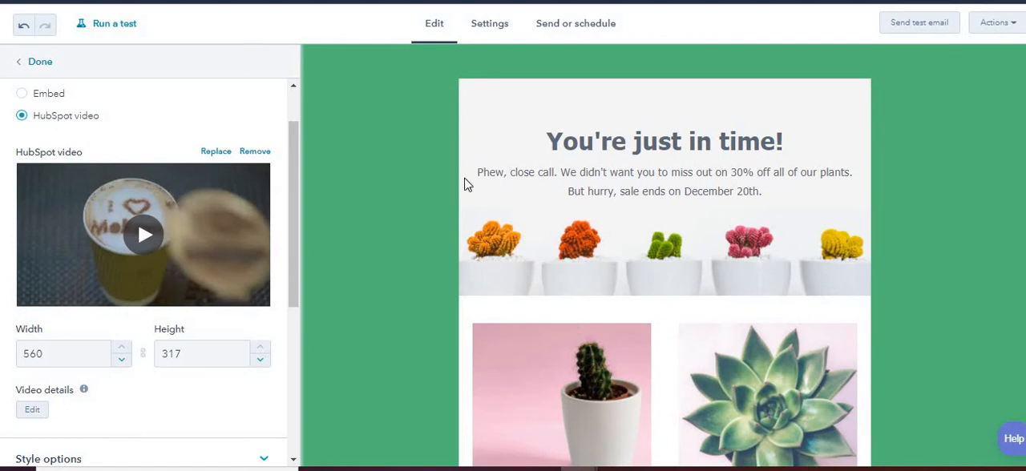
Start an A/B test for the email, naming version A "Video email" and version B "Image email".
{"action": "left_click", "coordinate": [124, 32]}
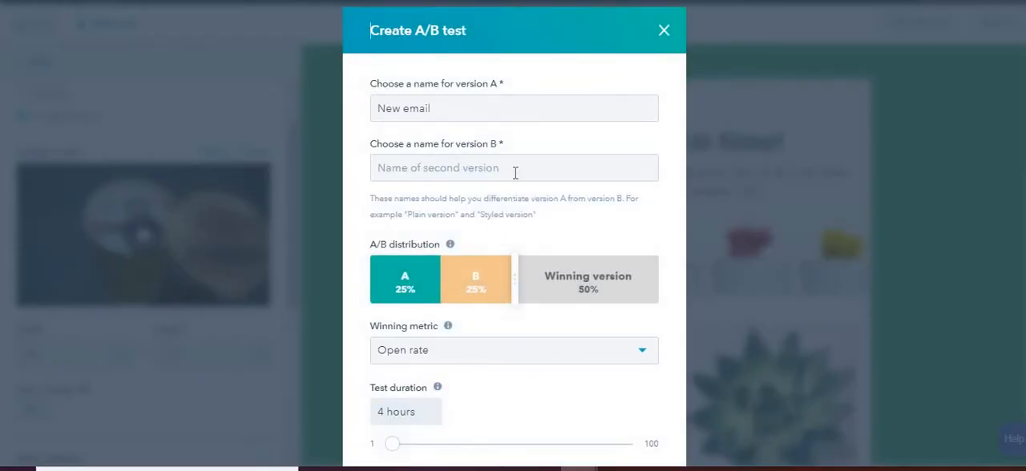
{"action": "left_click", "coordinate": [451, 113]}
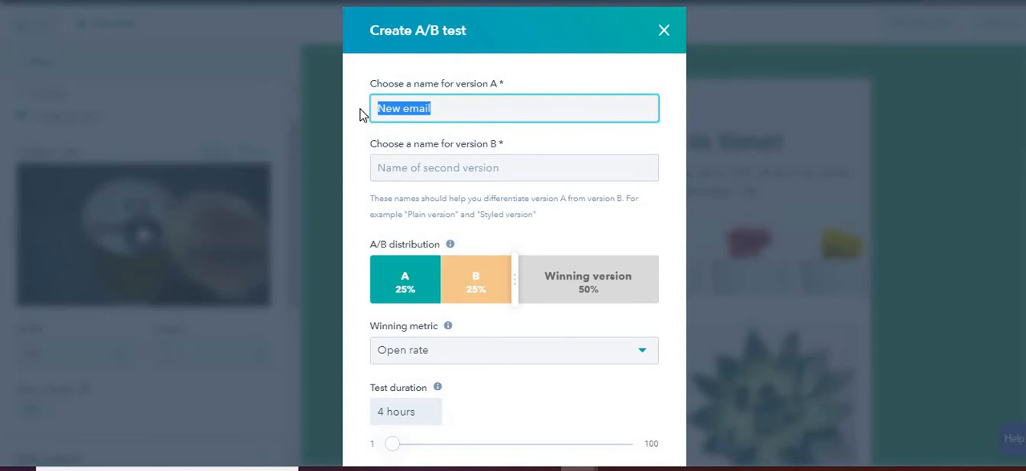
{"action": "type", "text": "Video"}
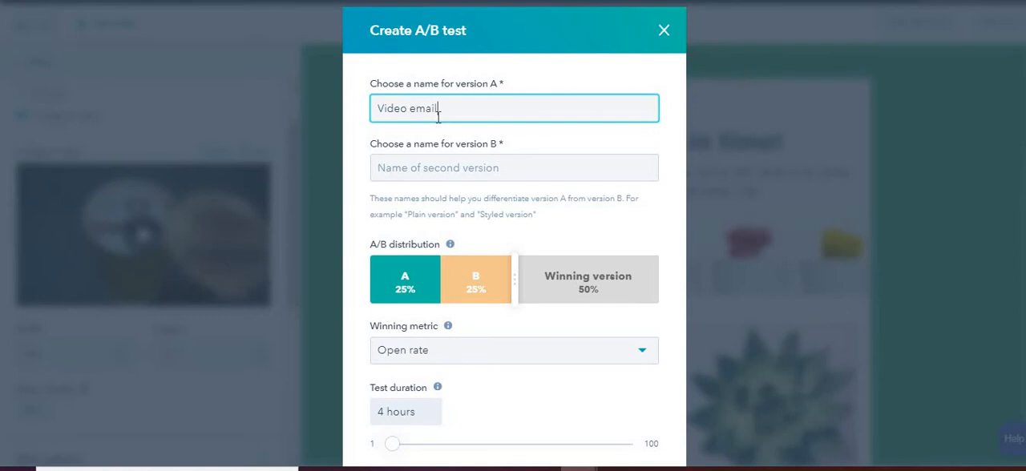
{"action": "key", "text": "Tab"}
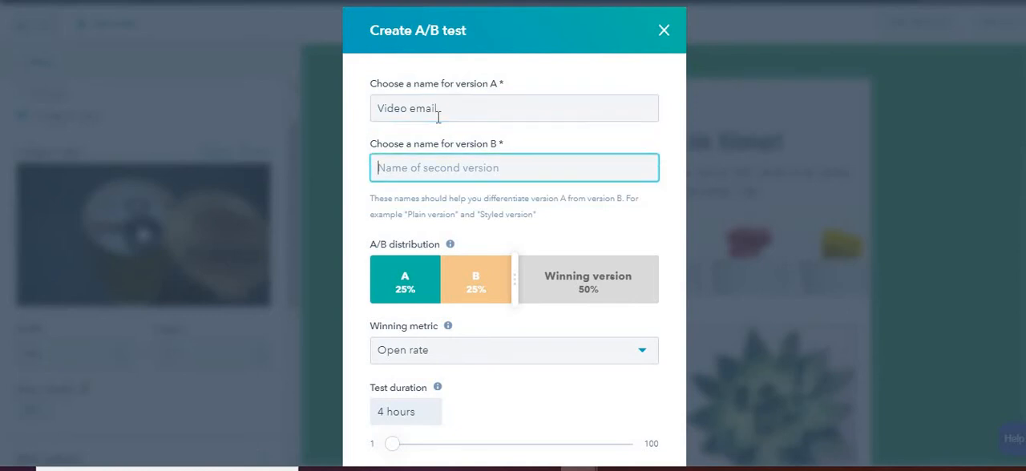
{"action": "type", "text": "Image email"}
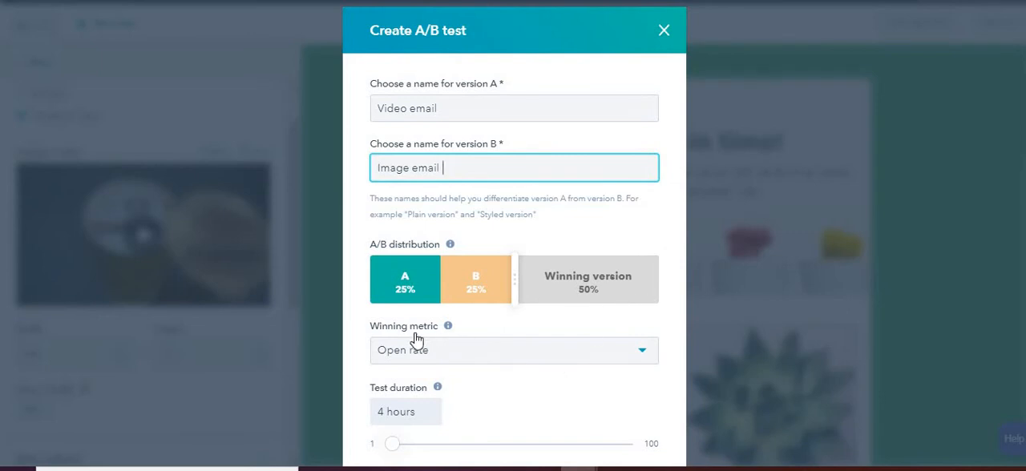
Select Open rate as the winning metric, set the test duration to 10 hours and create the A/B test.
{"action": "left_click", "coordinate": [423, 361]}
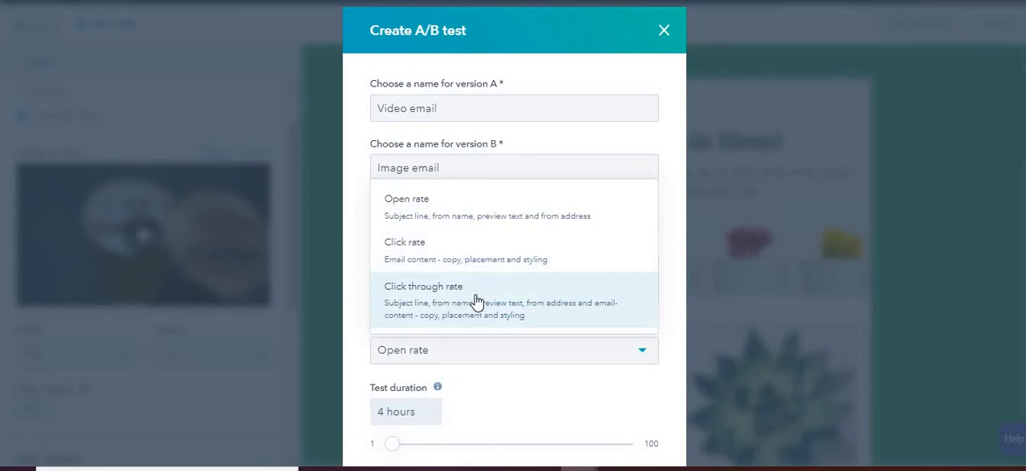
{"action": "left_click", "coordinate": [464, 220]}
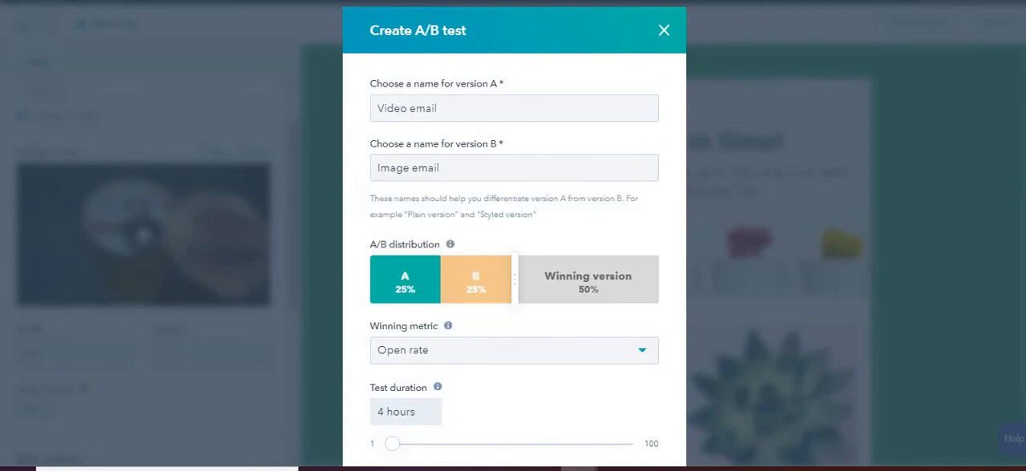
{"action": "scroll", "coordinate": [457, 336], "scroll_direction": "down", "scroll_amount": 2}
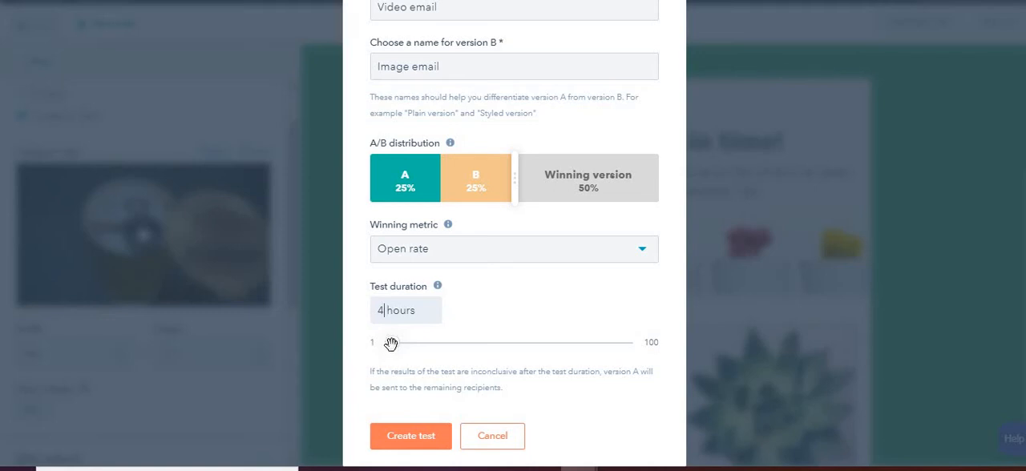
{"action": "mouse_move", "coordinate": [415, 353]}
{"action": "left_mouse_down"}
{"action": "mouse_move", "coordinate": [424, 345]}
{"action": "mouse_move", "coordinate": [406, 345]}
{"action": "left_mouse_up"}
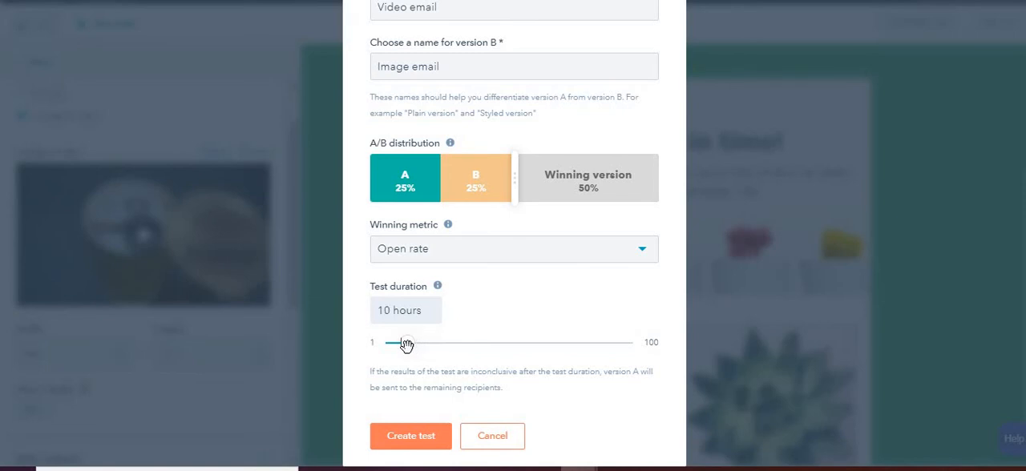
{"action": "left_click", "coordinate": [418, 445]}
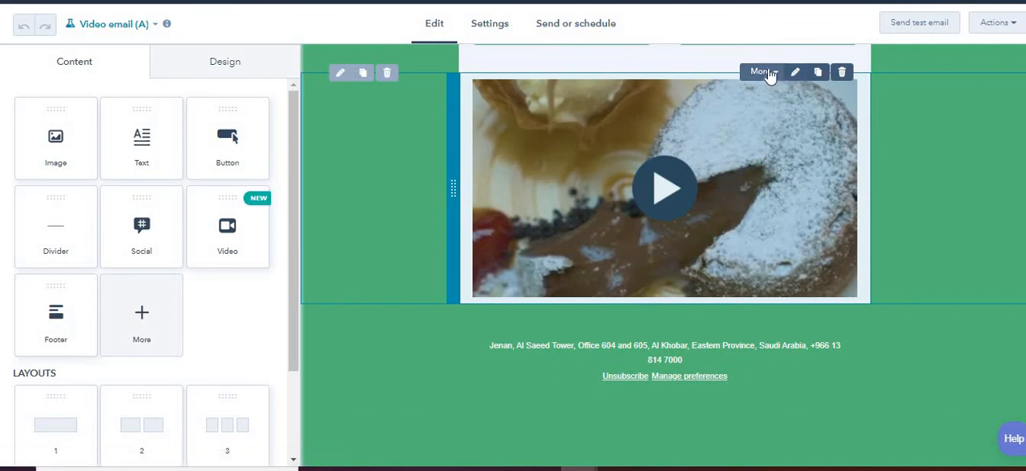
Remove the video from Video email (A) and insert an image element with the dessert video thumbnail below the products.
{"action": "left_click", "coordinate": [770, 73]}
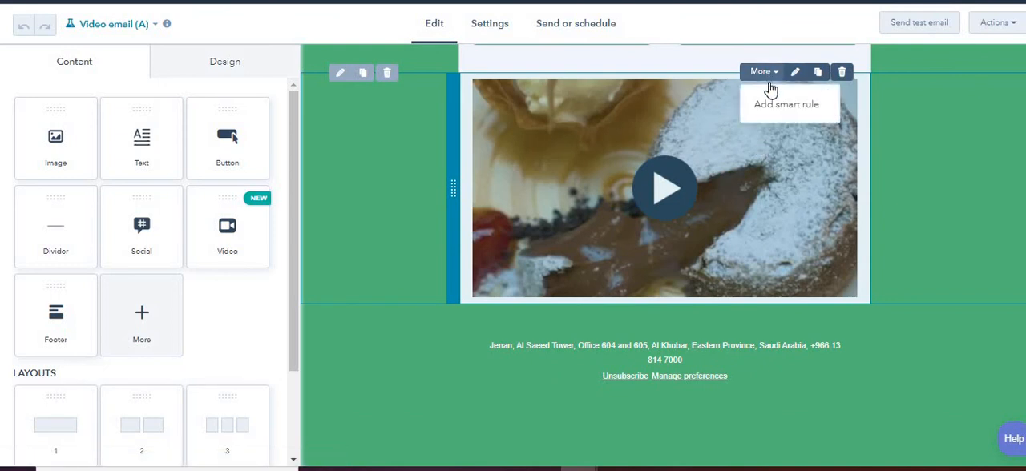
{"action": "left_click", "coordinate": [841, 74]}
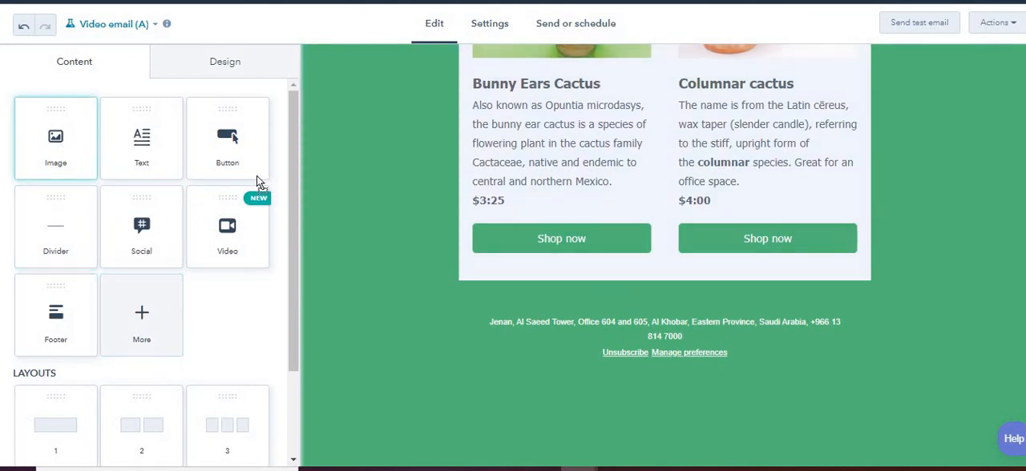
{"action": "left_click_drag", "start_coordinate": [256, 176], "coordinate": [640, 282]}
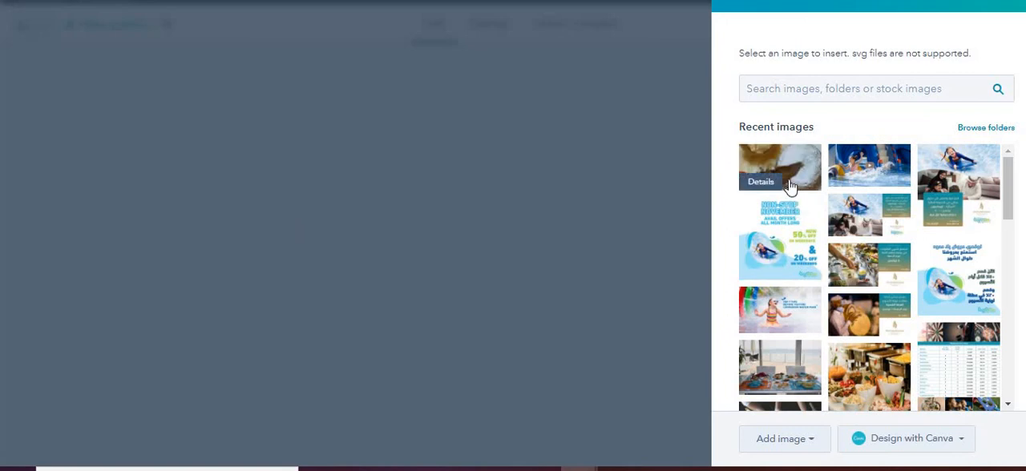
{"action": "left_click", "coordinate": [790, 188]}
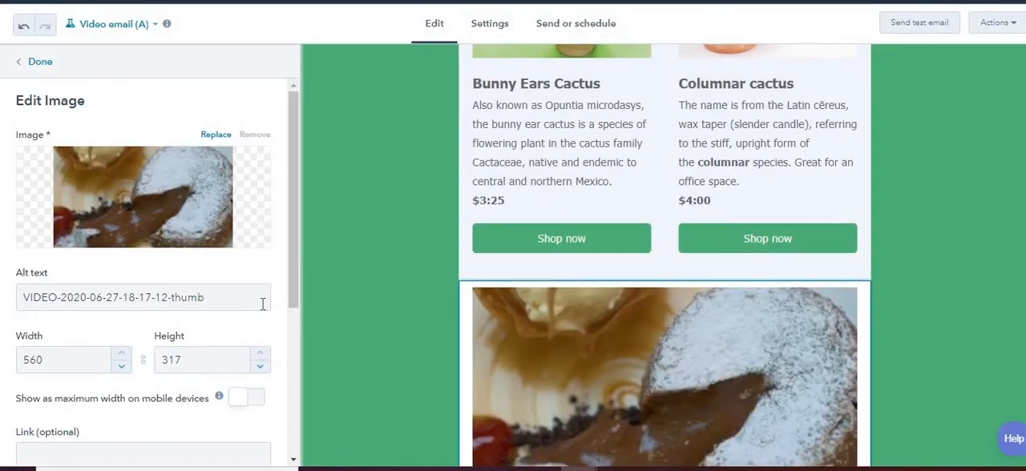
Examine the inserted image's settings, including alt text, size, alignment and the optional link field.
{"action": "left_click_drag", "start_coordinate": [294, 268], "coordinate": [287, 247]}
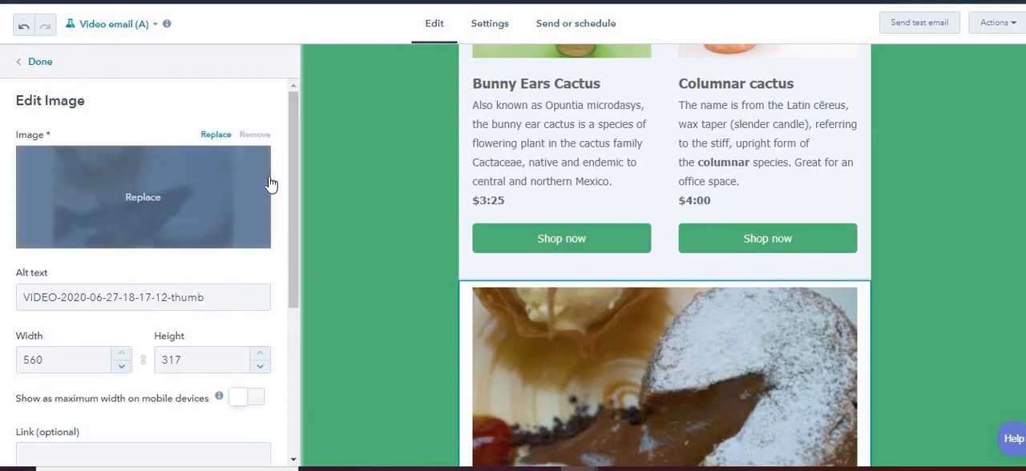
{"action": "scroll", "coordinate": [195, 184], "scroll_direction": "down", "scroll_amount": 3}
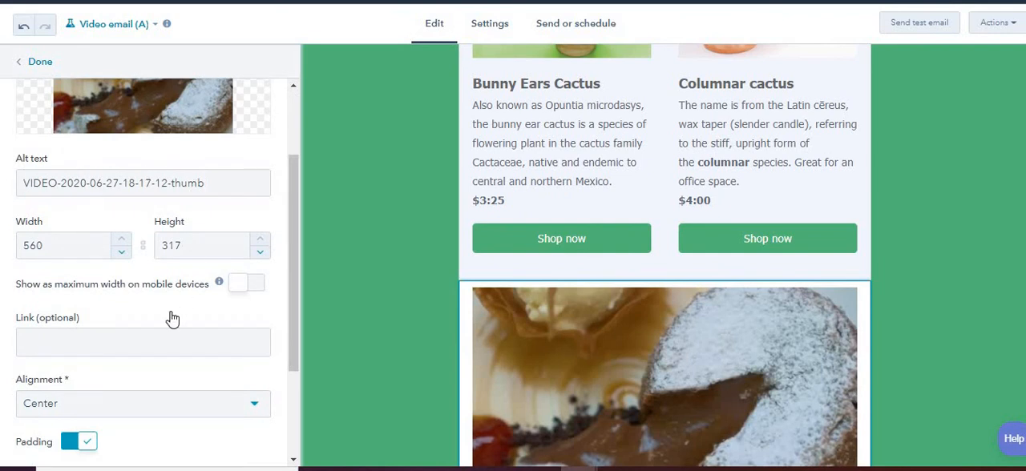
{"action": "left_click", "coordinate": [149, 342]}
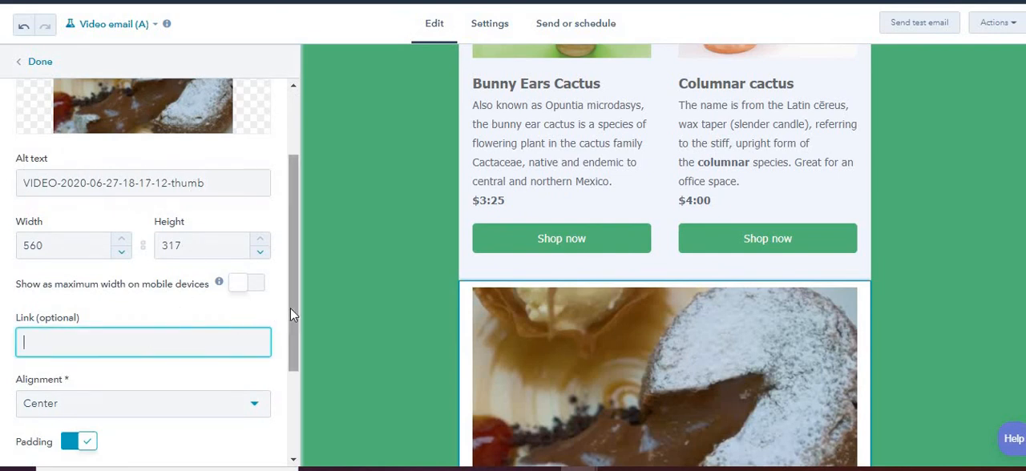
{"action": "left_click_drag", "start_coordinate": [290, 308], "coordinate": [288, 148]}
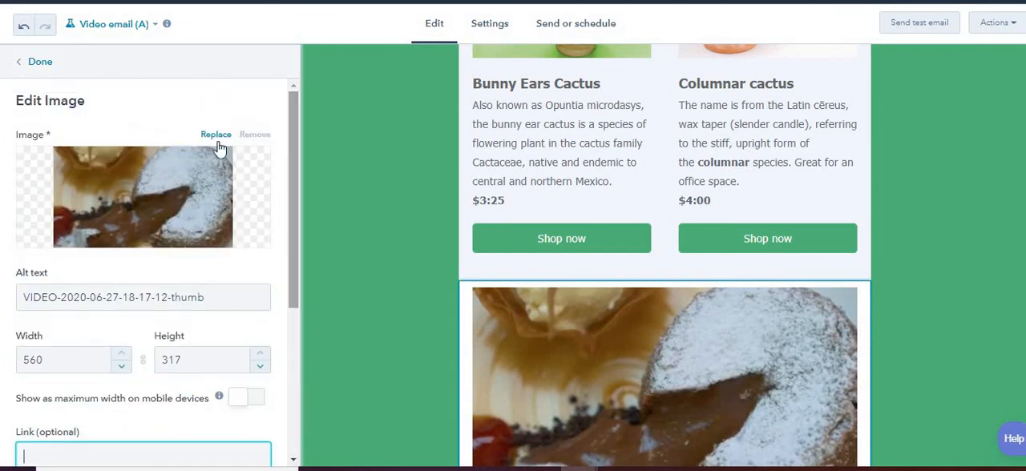
Close the image settings, switch to Image email (B) and review its content down to the video and footer.
{"action": "left_click", "coordinate": [133, 31]}
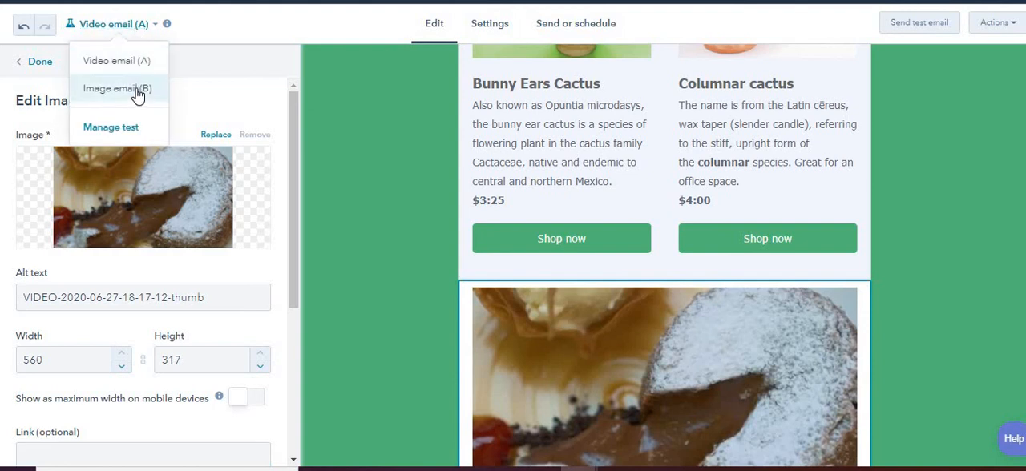
{"action": "left_click", "coordinate": [38, 62]}
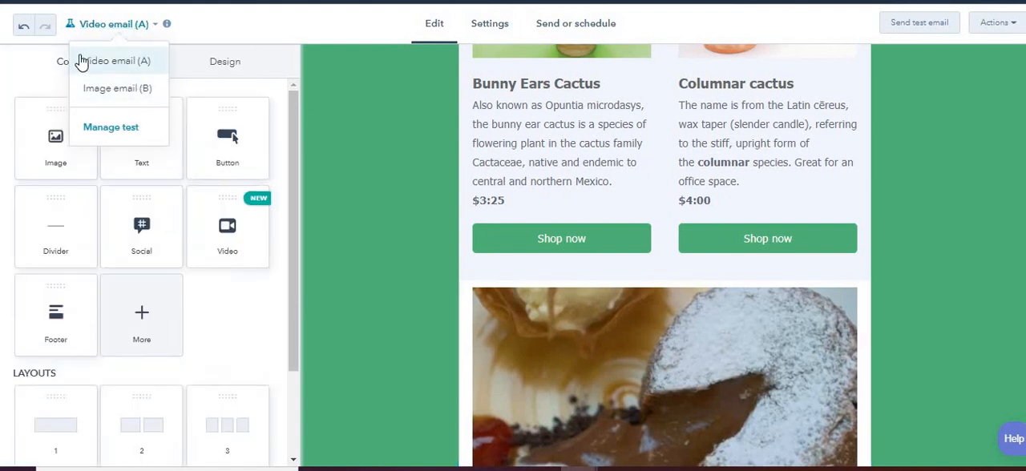
{"action": "left_click", "coordinate": [112, 90]}
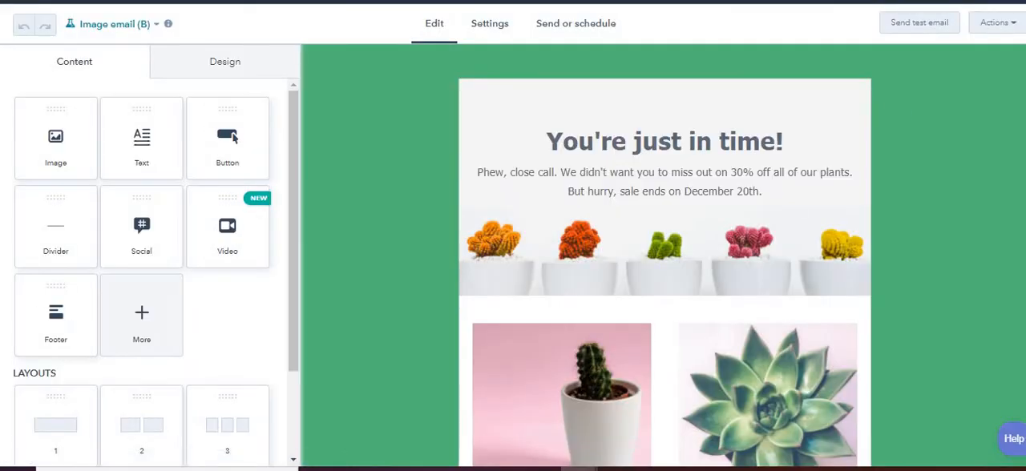
{"action": "scroll", "coordinate": [664, 256], "scroll_direction": "down", "scroll_amount": 10}
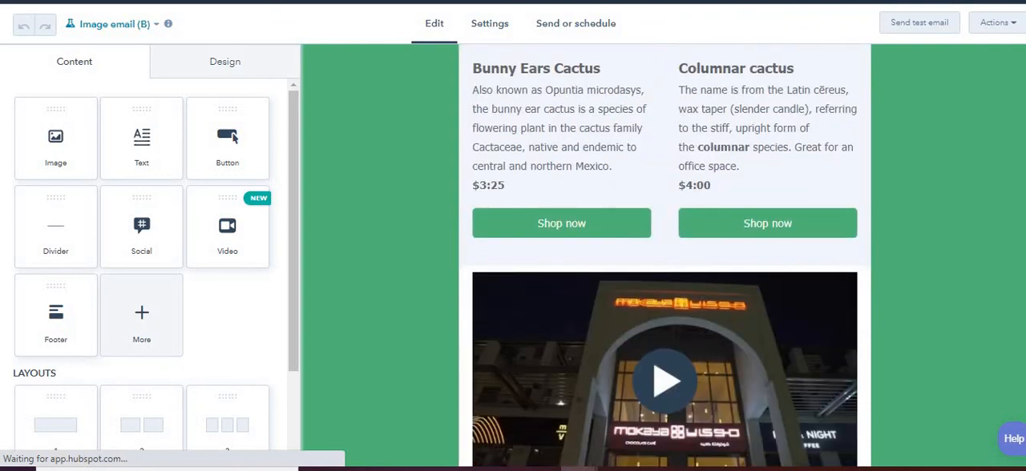
{"action": "scroll", "coordinate": [581, 331], "scroll_direction": "up", "scroll_amount": 1}
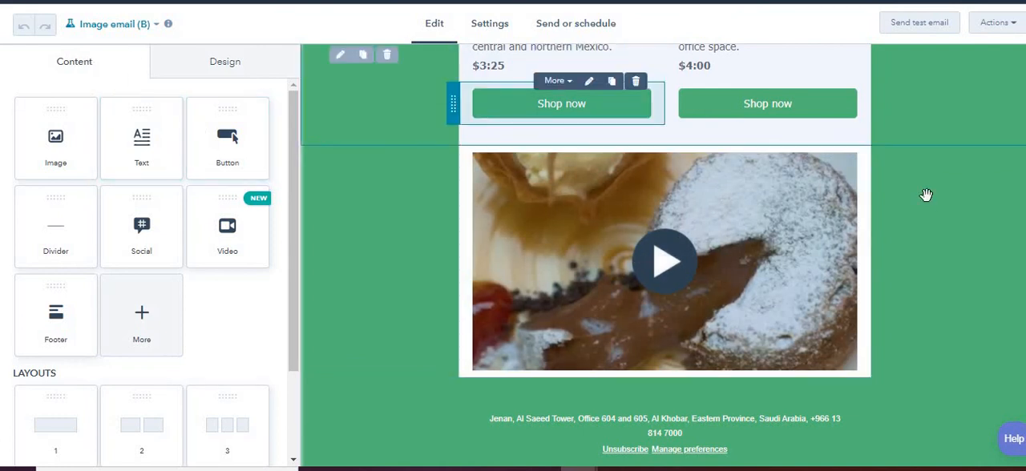
{"action": "scroll", "coordinate": [664, 256], "scroll_direction": "up", "scroll_amount": 13}
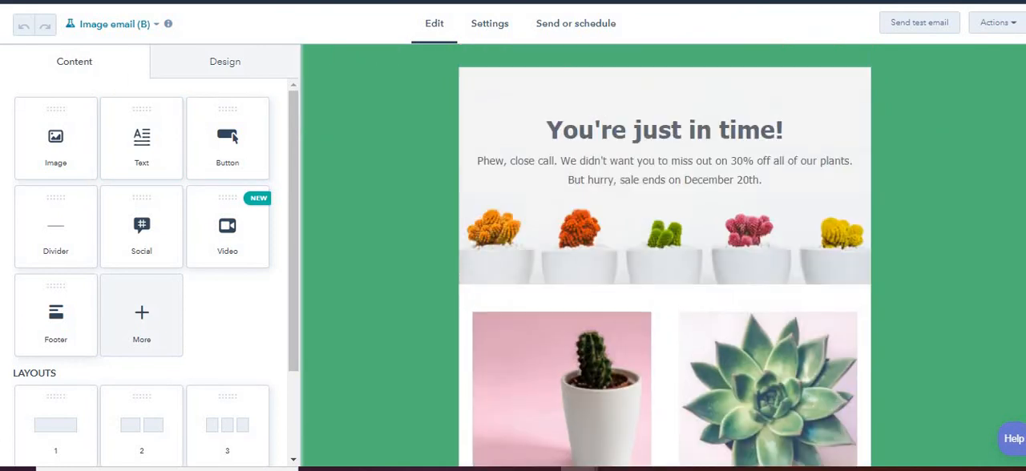
{"action": "right_click", "coordinate": [1025, 67]}
{"action": "left_click", "coordinate": [587, 64]}
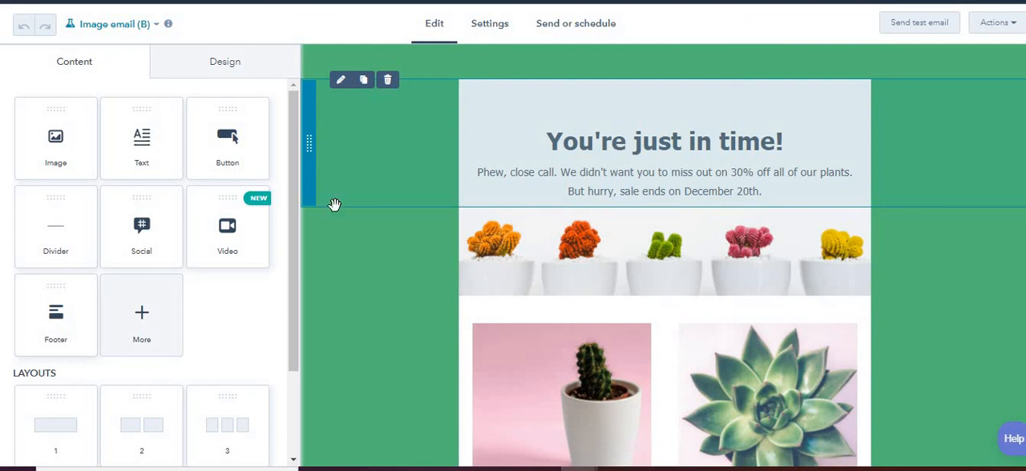